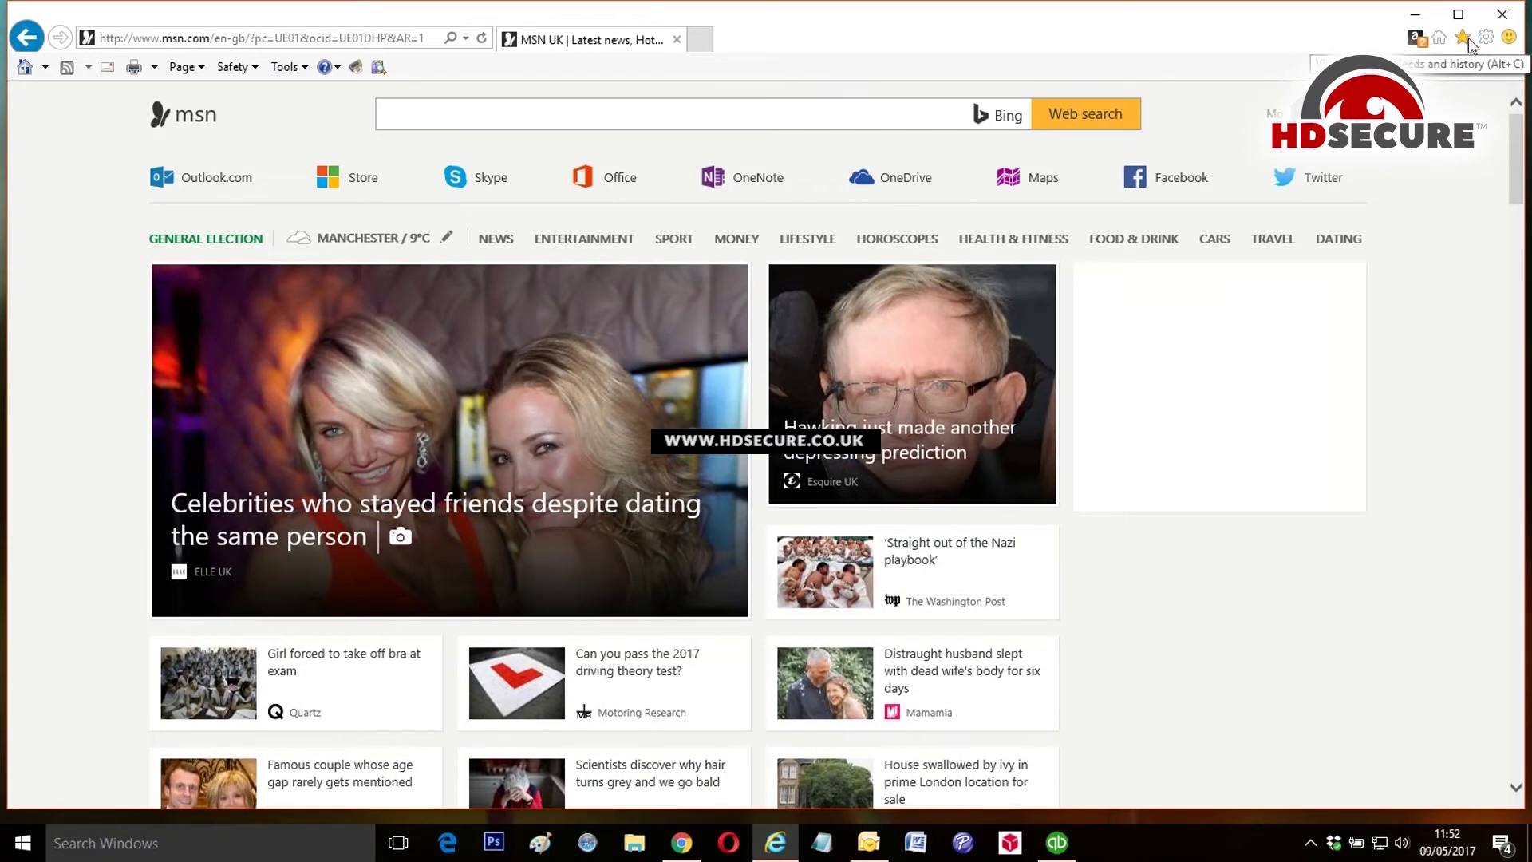
{"action": "left_click", "coordinate": [1462, 37]}
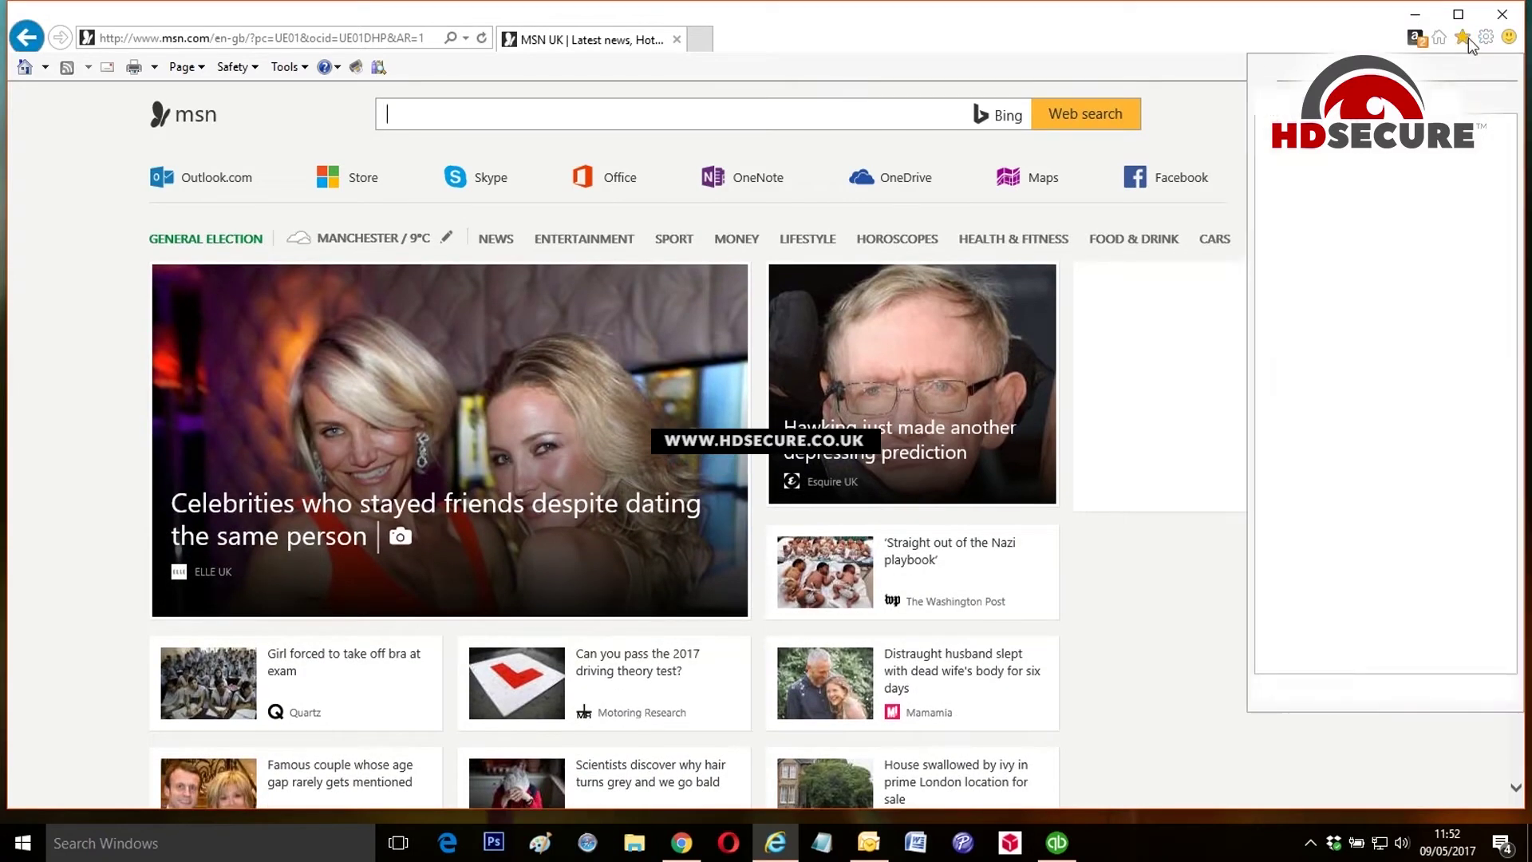
{"action": "left_click", "coordinate": [1356, 399]}
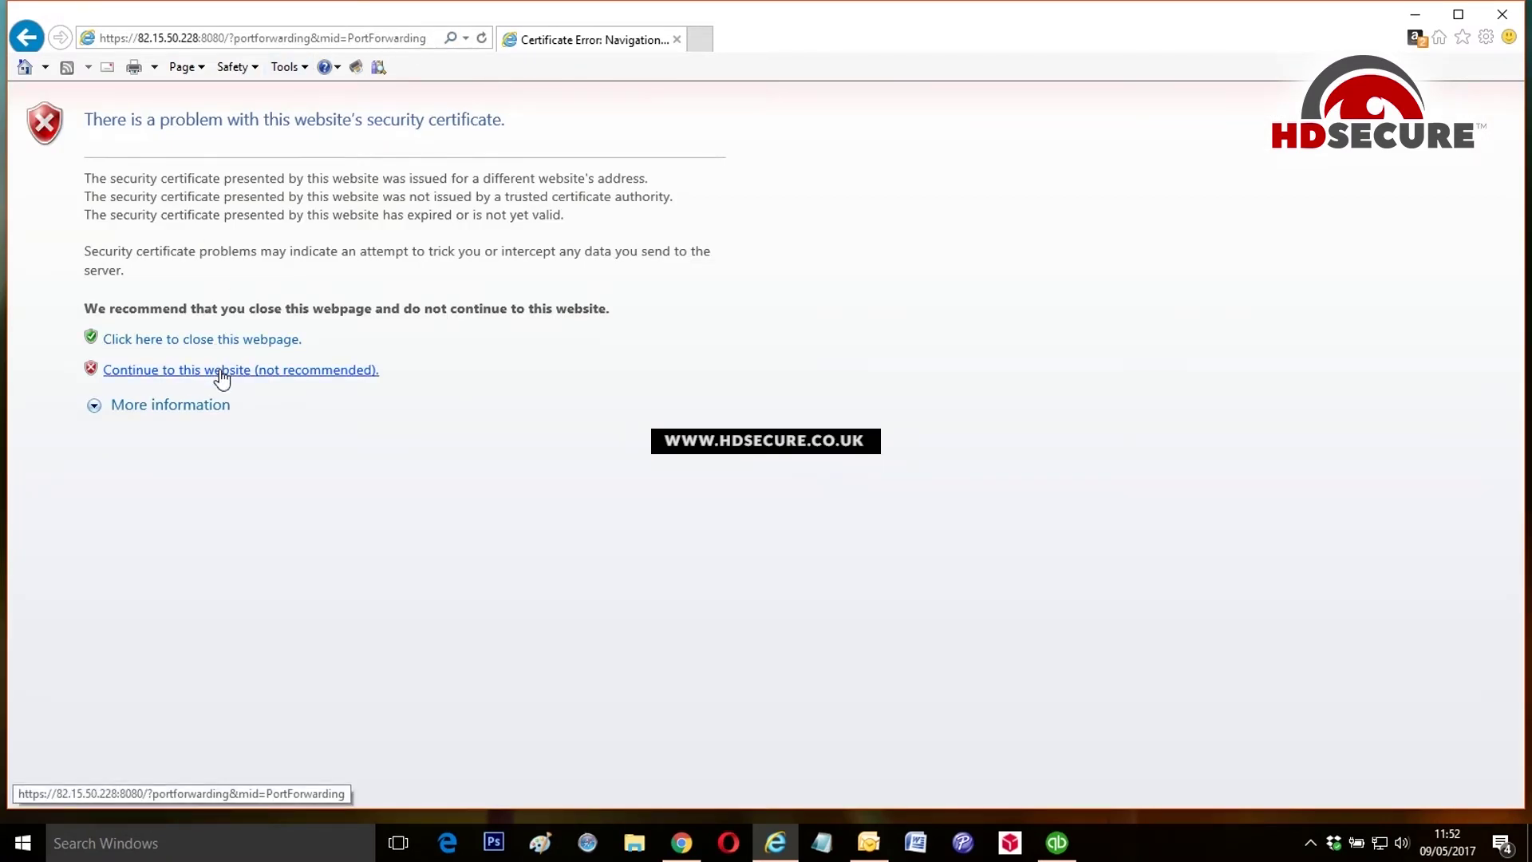
Step: Continue past the certificate warning to the Virgin Media Hub sign-in and select the Password field
{"action": "left_click", "coordinate": [221, 371]}
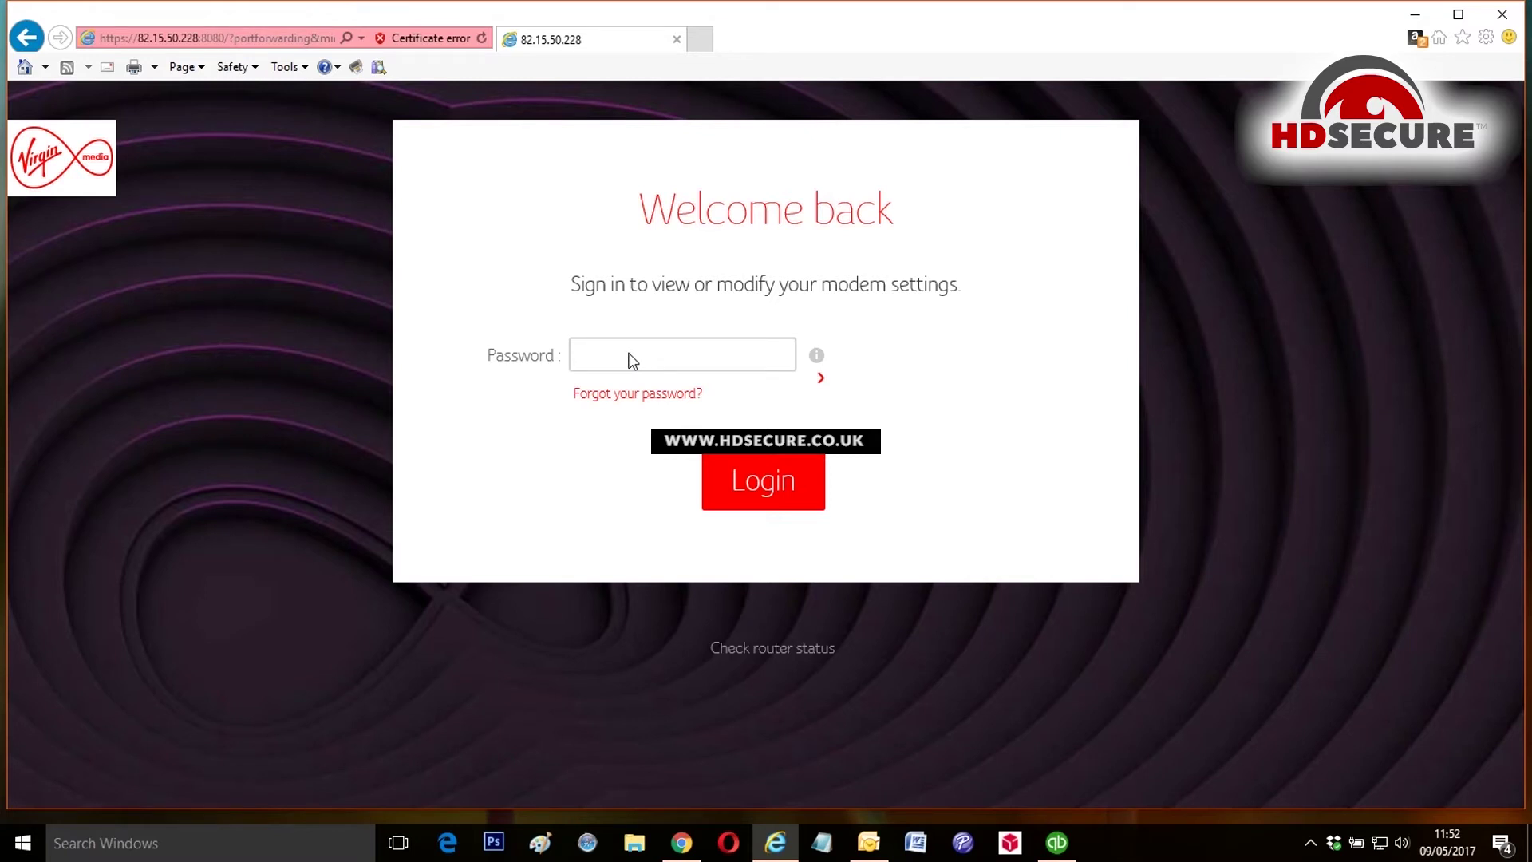
{"action": "left_click", "coordinate": [735, 355]}
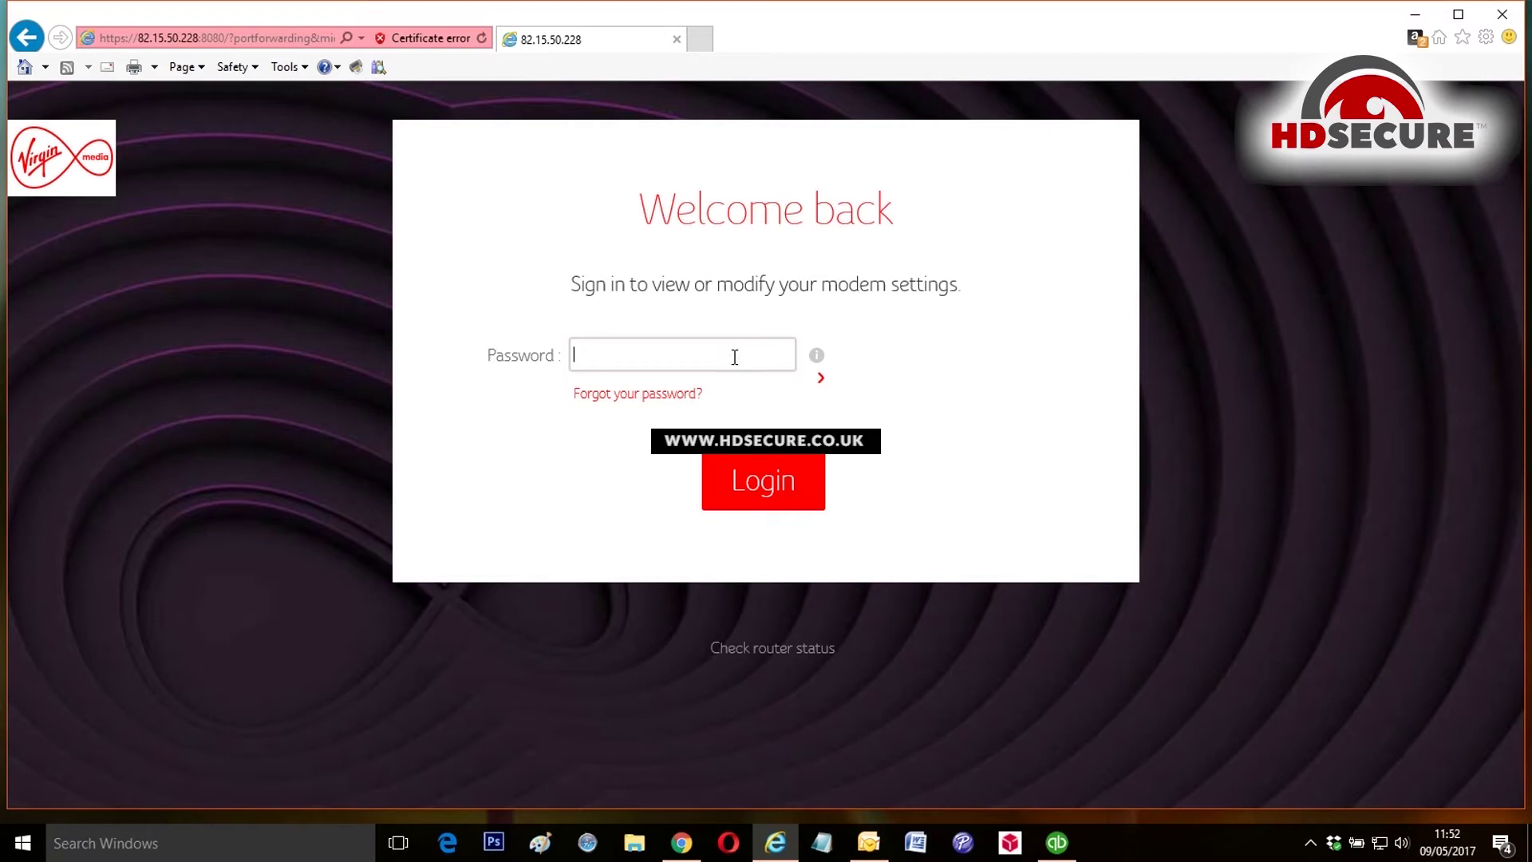
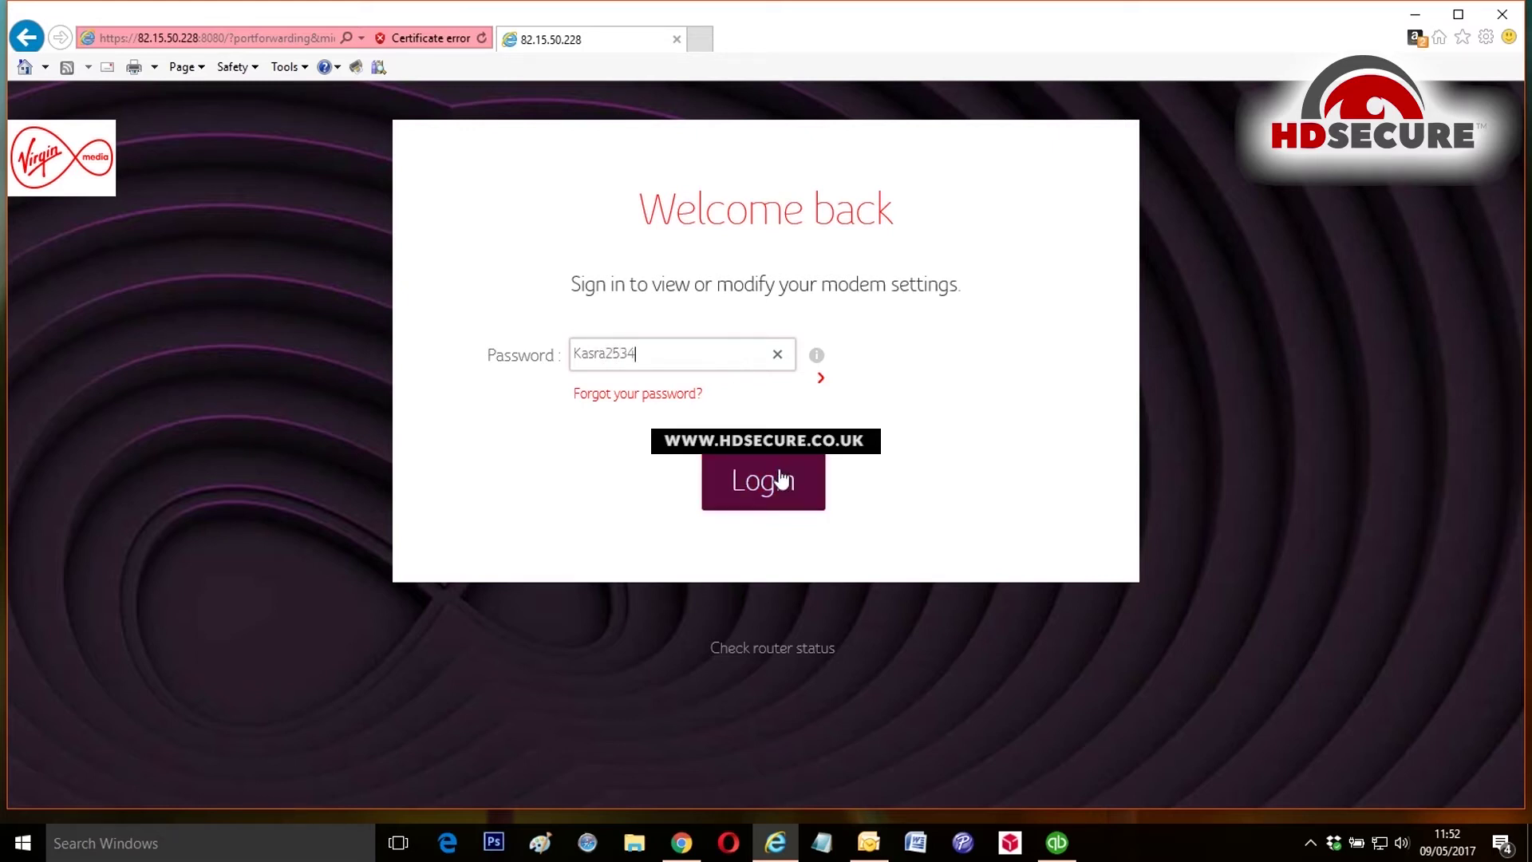
Step: Log in to the hub with its password and maximize the Internet Explorer window
{"action": "left_click", "coordinate": [779, 479]}
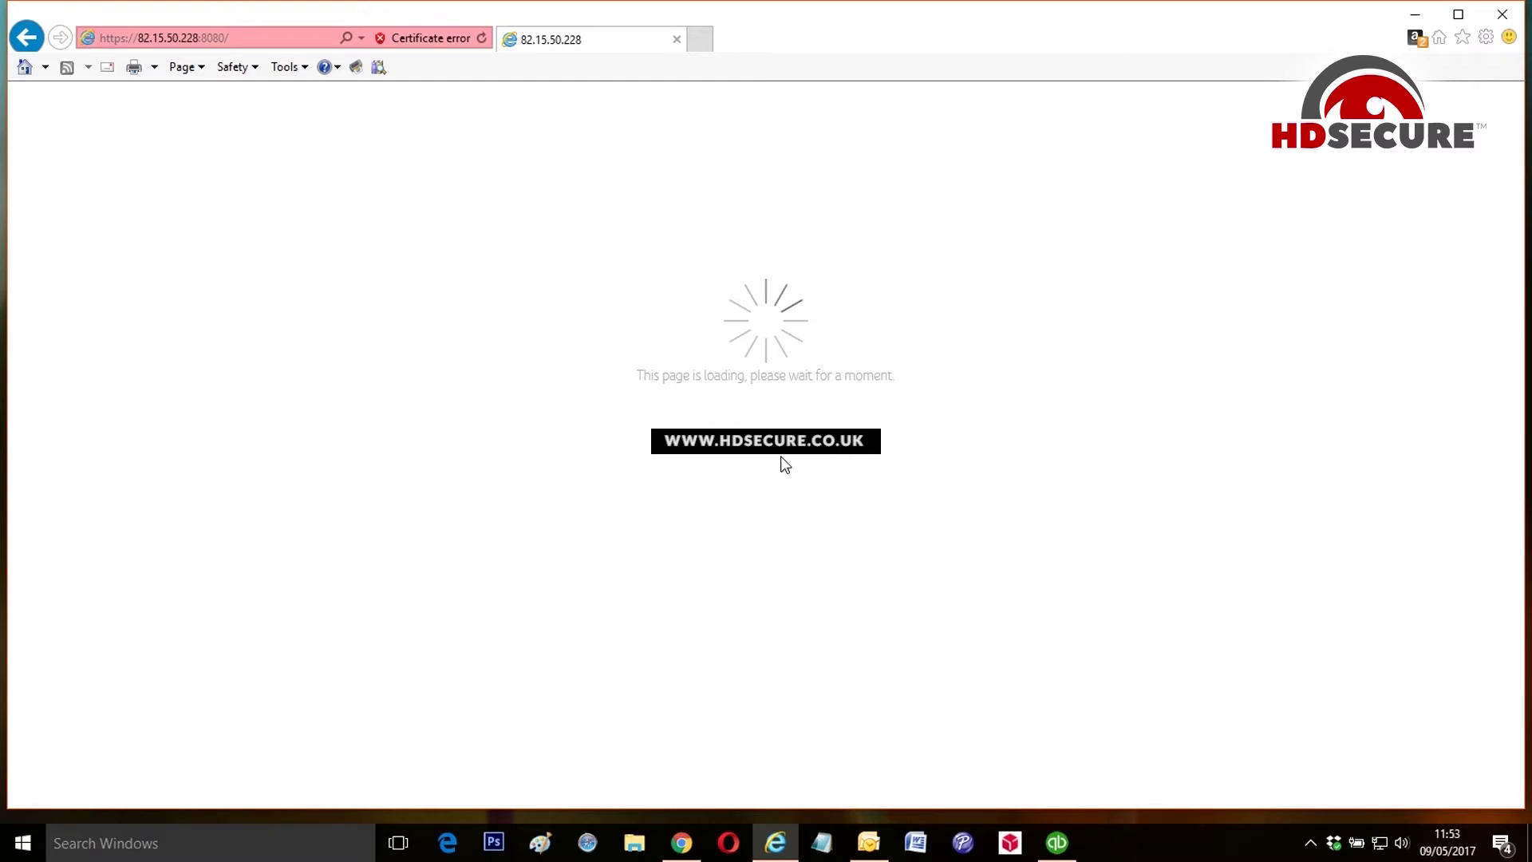
{"action": "left_click", "coordinate": [1460, 16]}
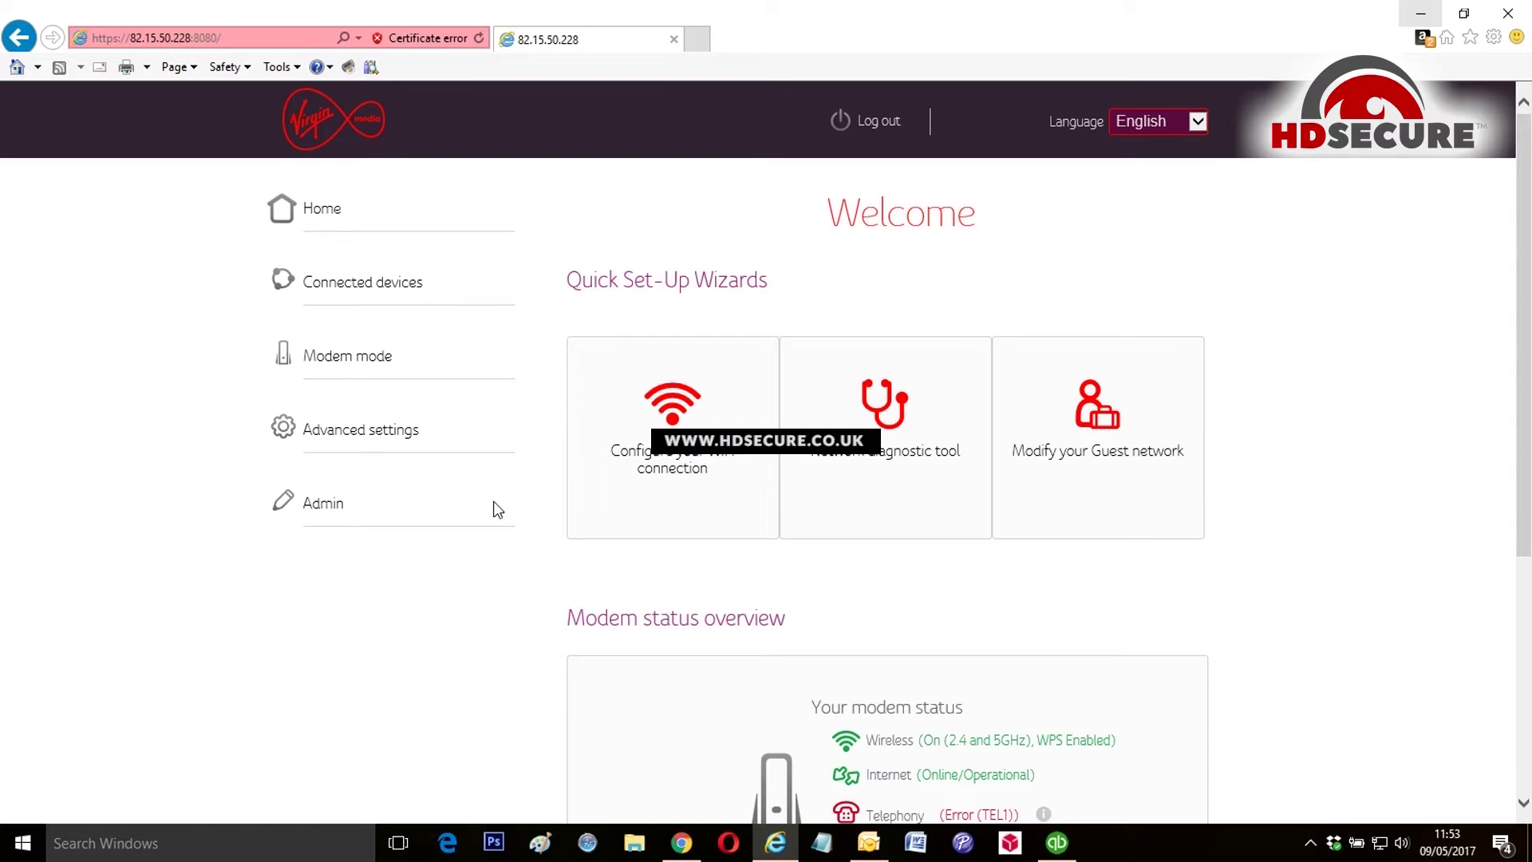
Step: Open Connected devices and select the Ethernet device's IP address 192.168.0.12
{"action": "left_click", "coordinate": [352, 288]}
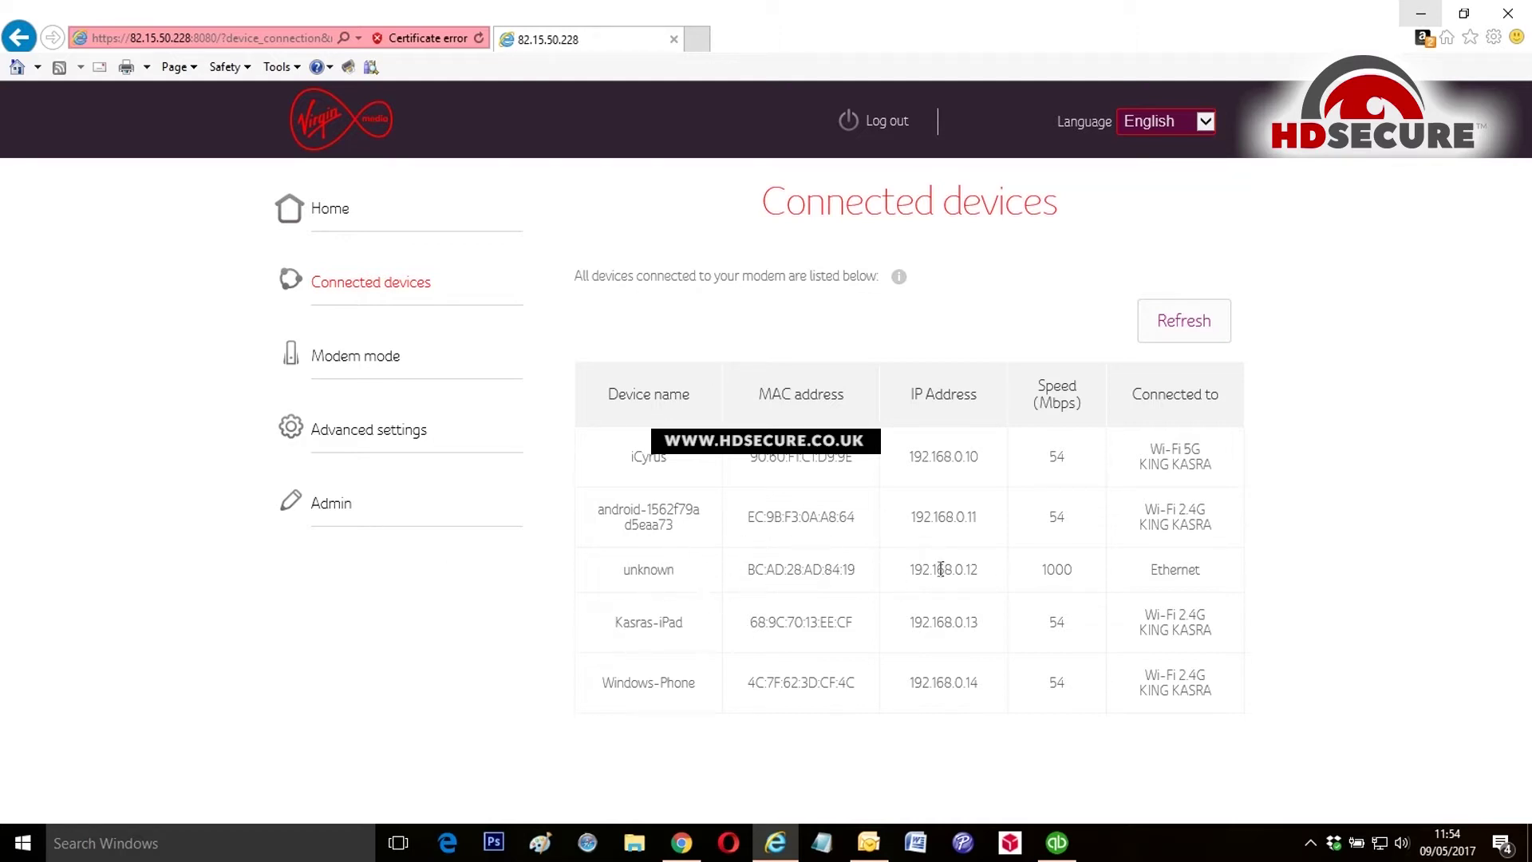
{"action": "left_click_drag", "start_coordinate": [984, 568], "coordinate": [910, 576]}
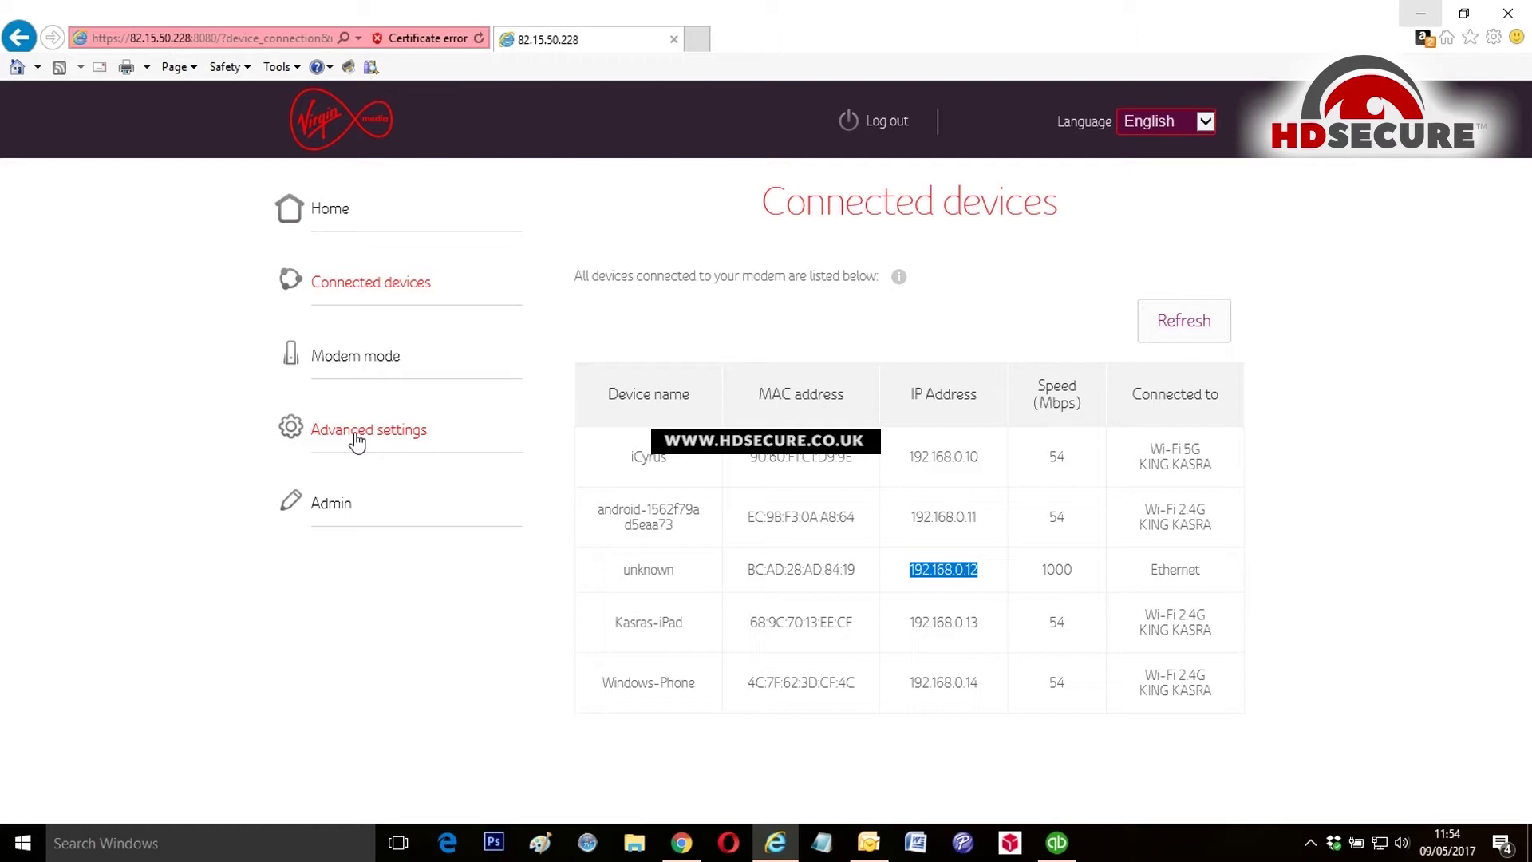
Step: Go to Advanced settings > Security > Port forwarding and enter local IP 192.168.0.12
{"action": "left_click", "coordinate": [356, 440]}
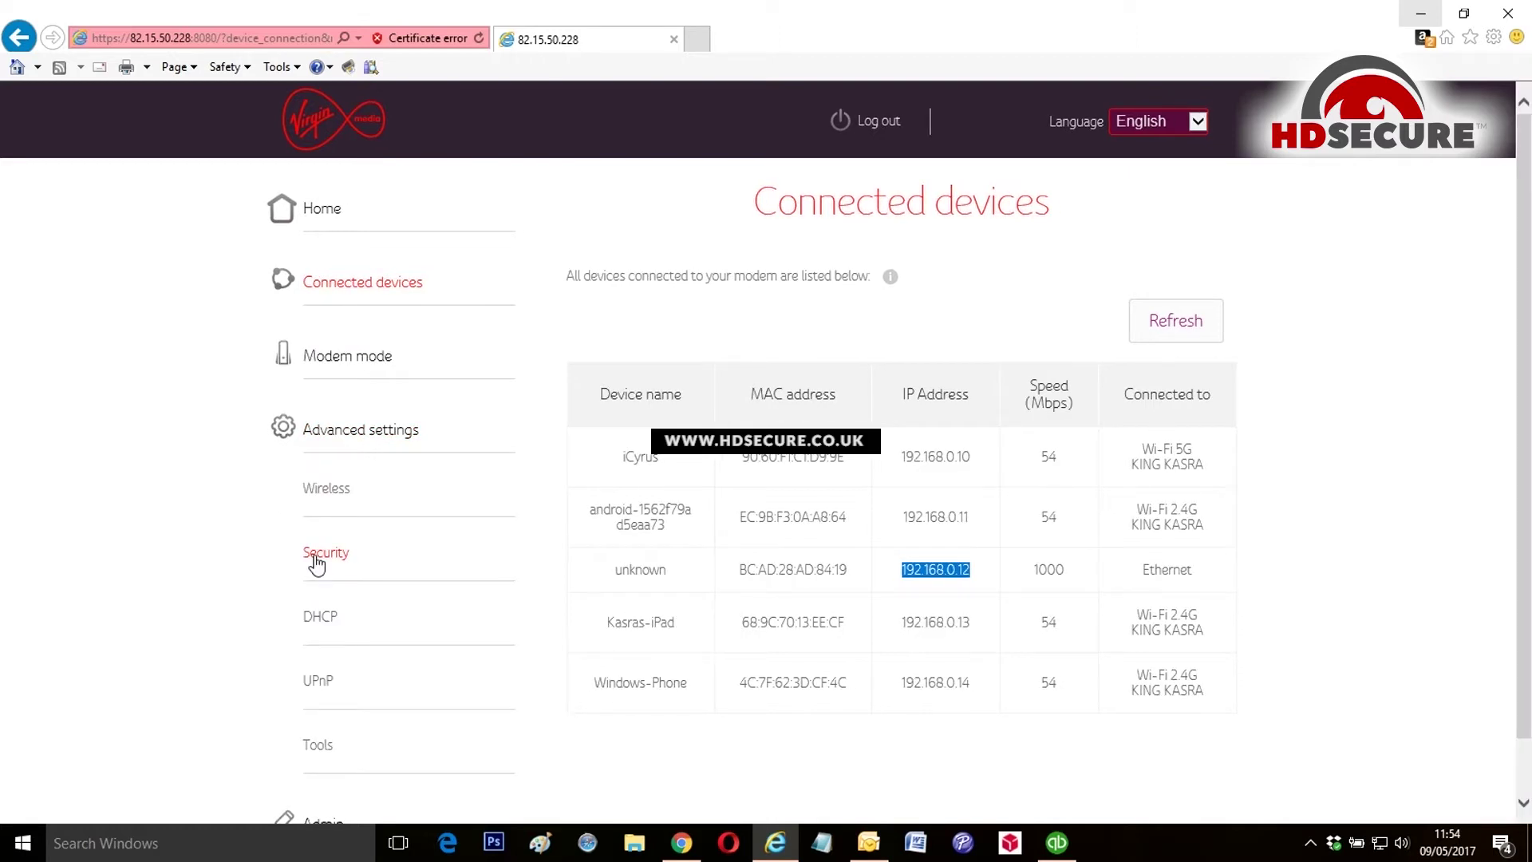
{"action": "left_click", "coordinate": [317, 562]}
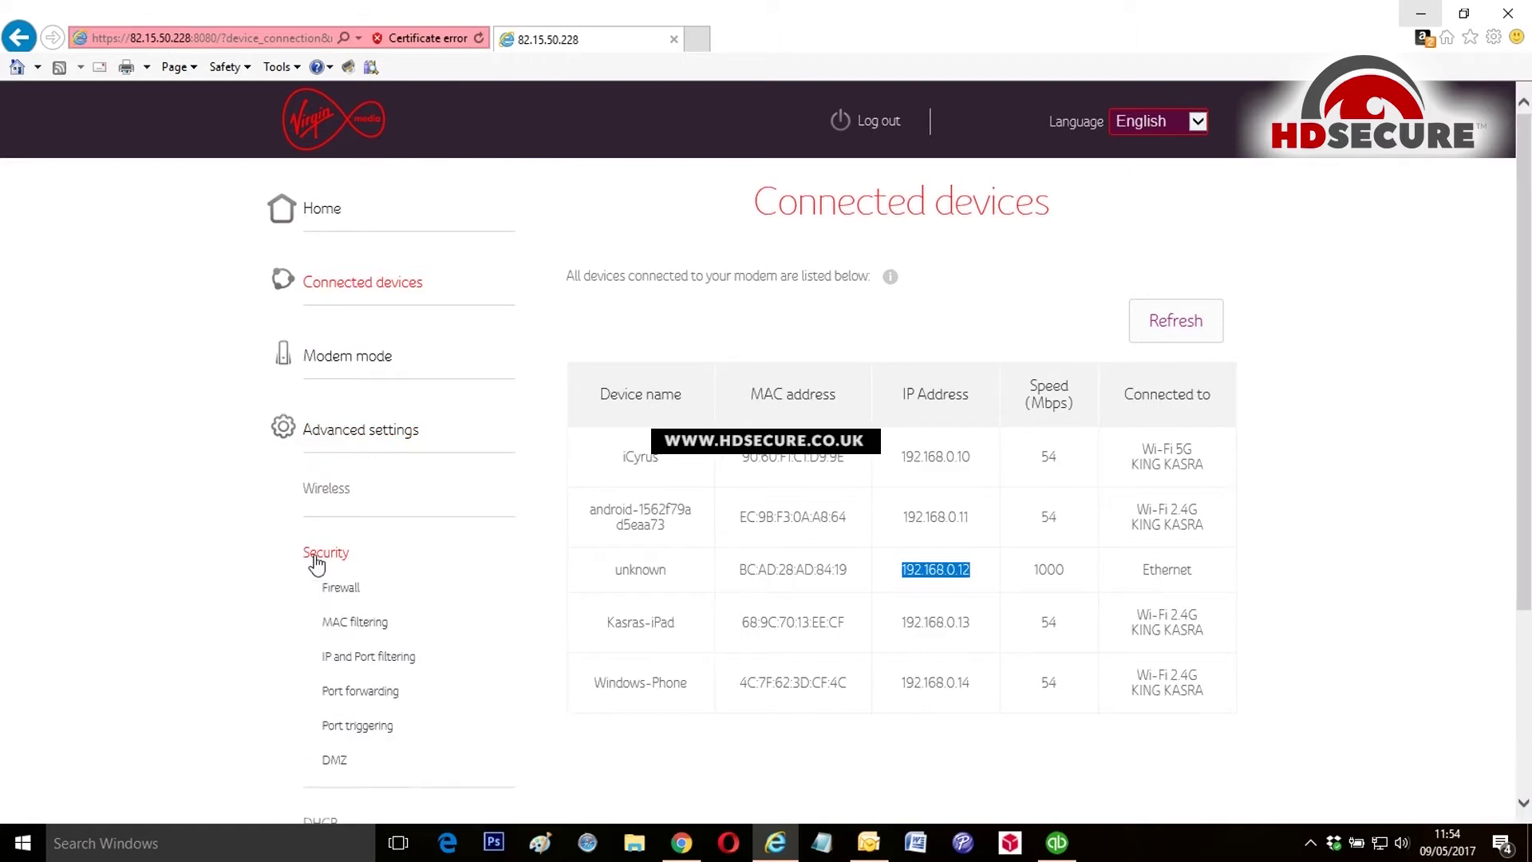
{"action": "left_click", "coordinate": [364, 700]}
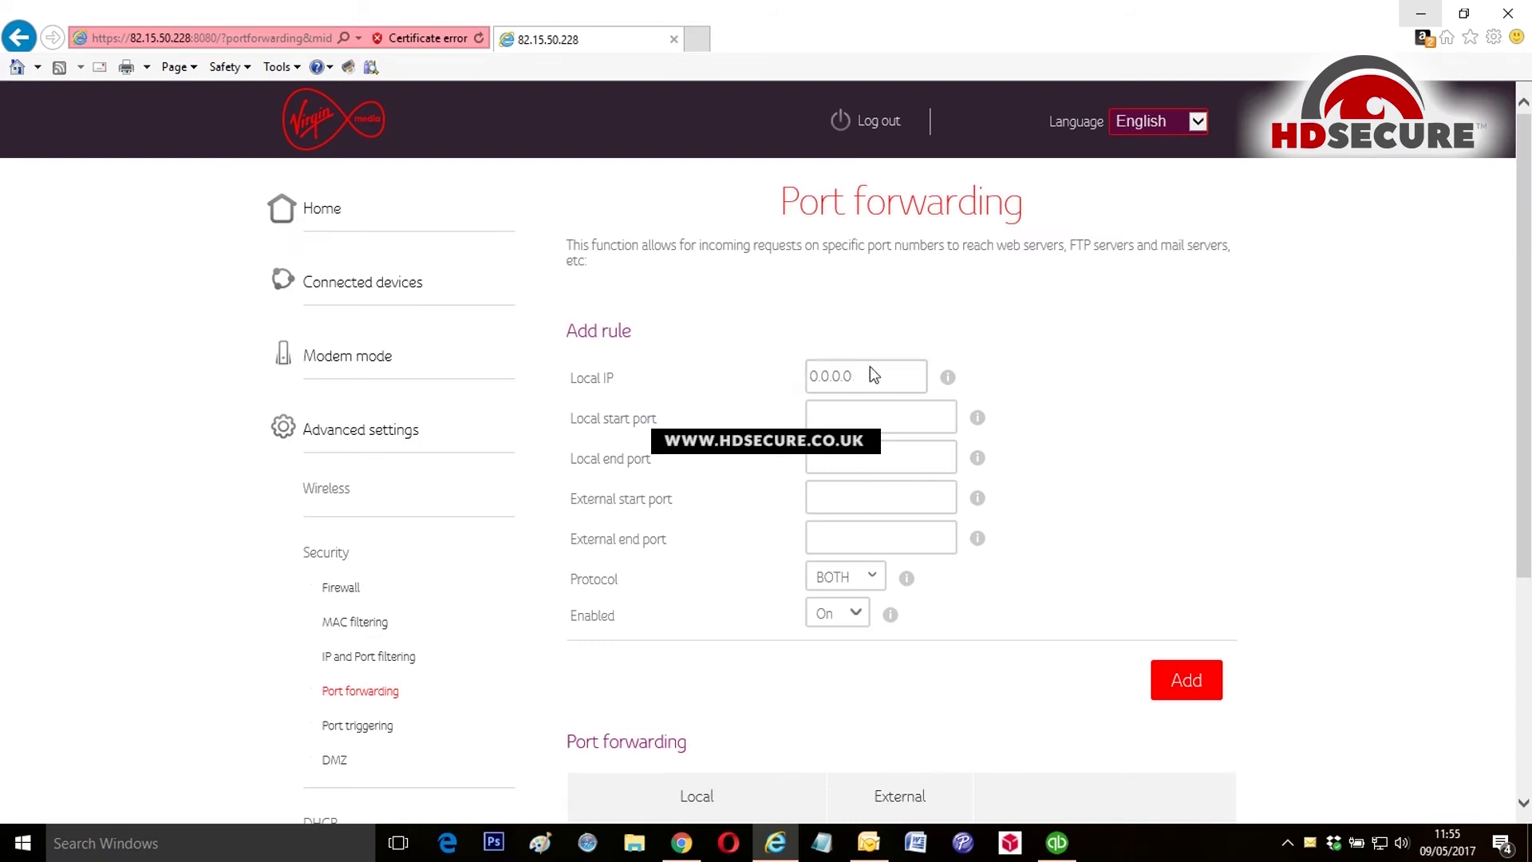
{"action": "left_click", "coordinate": [875, 373]}
{"action": "type", "text": "192.168.0.12"}
Step: Set local and external port ranges to 80–80 with protocol BOTH
{"action": "left_click", "coordinate": [847, 419]}
{"action": "type", "text": "8080"}
{"action": "left_click", "coordinate": [840, 502]}
{"action": "type", "text": "80"}
{"action": "left_click", "coordinate": [848, 531]}
{"action": "type", "text": "80"}
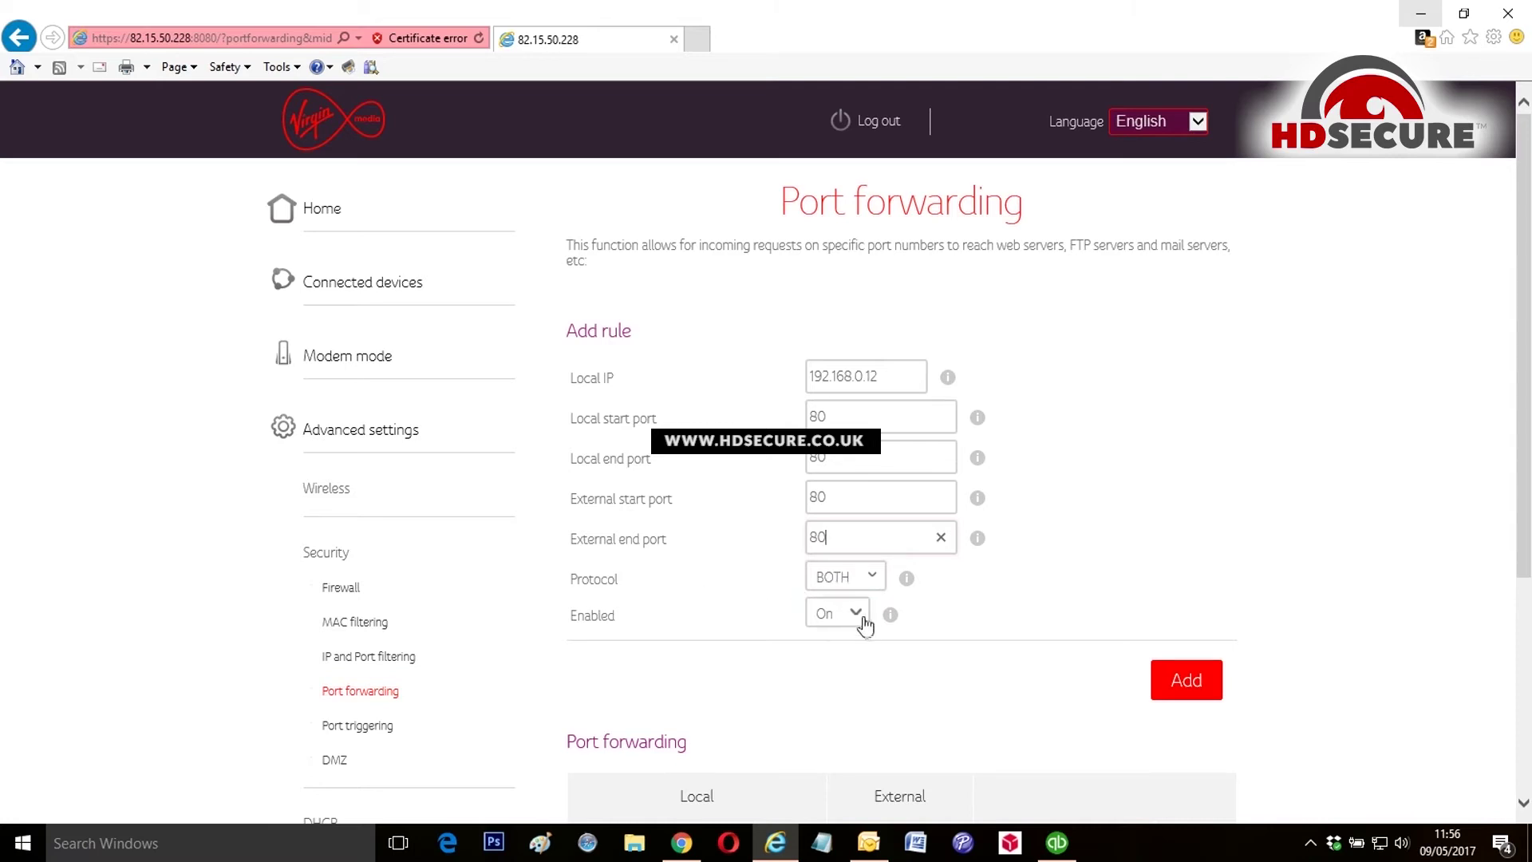
{"action": "left_click", "coordinate": [869, 581]}
{"action": "left_click", "coordinate": [870, 583]}
{"action": "left_click", "coordinate": [869, 582]}
{"action": "left_click", "coordinate": [949, 596]}
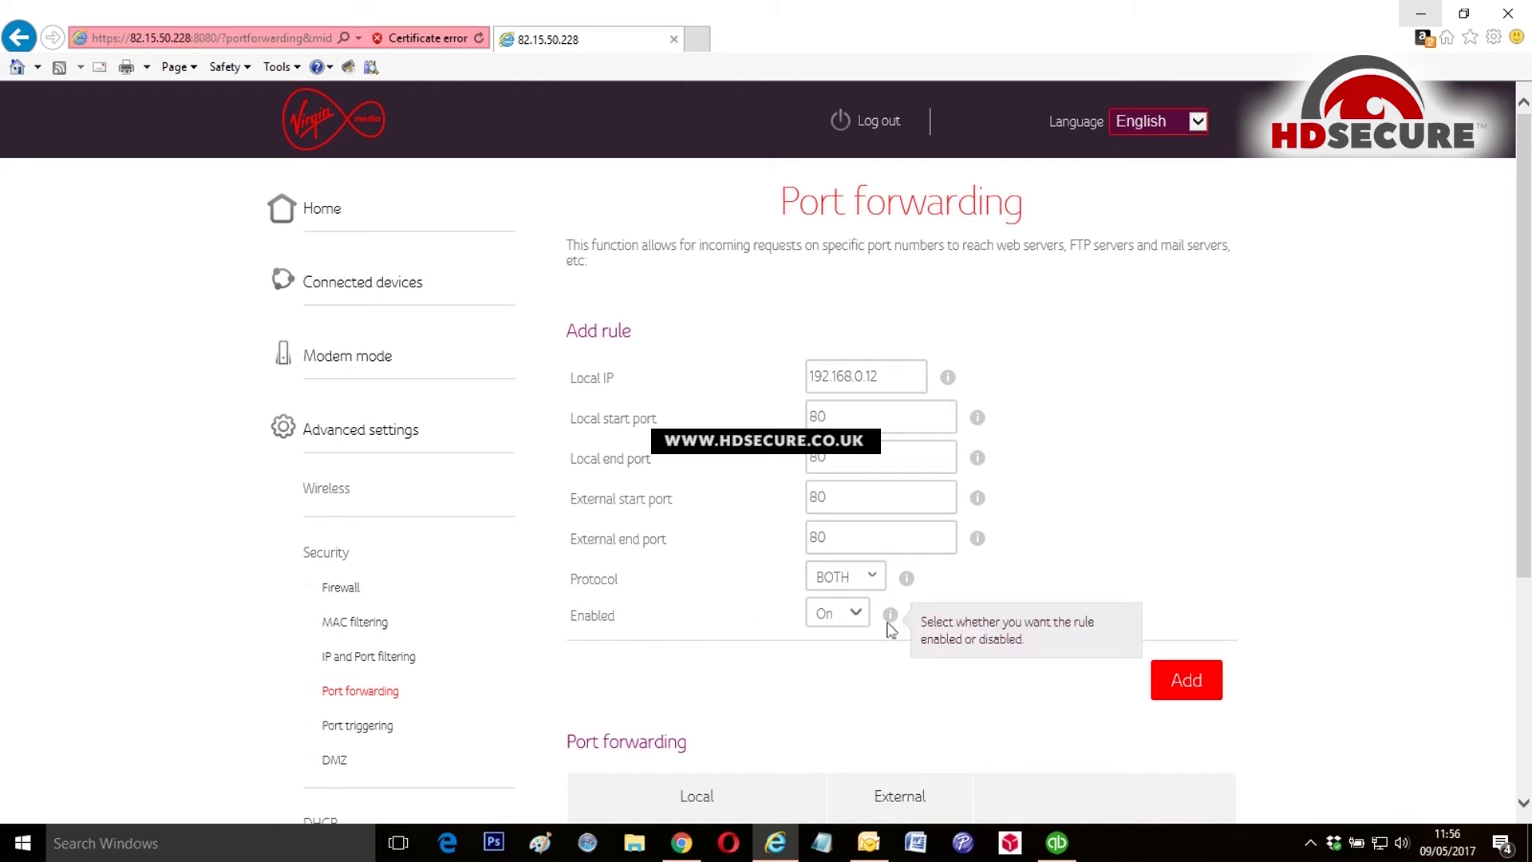
Step: Add the port 80 forwarding rule to the table
{"action": "left_click", "coordinate": [1199, 699]}
{"action": "scroll", "coordinate": [1096, 671], "scroll_direction": "down", "scroll_amount": 3}
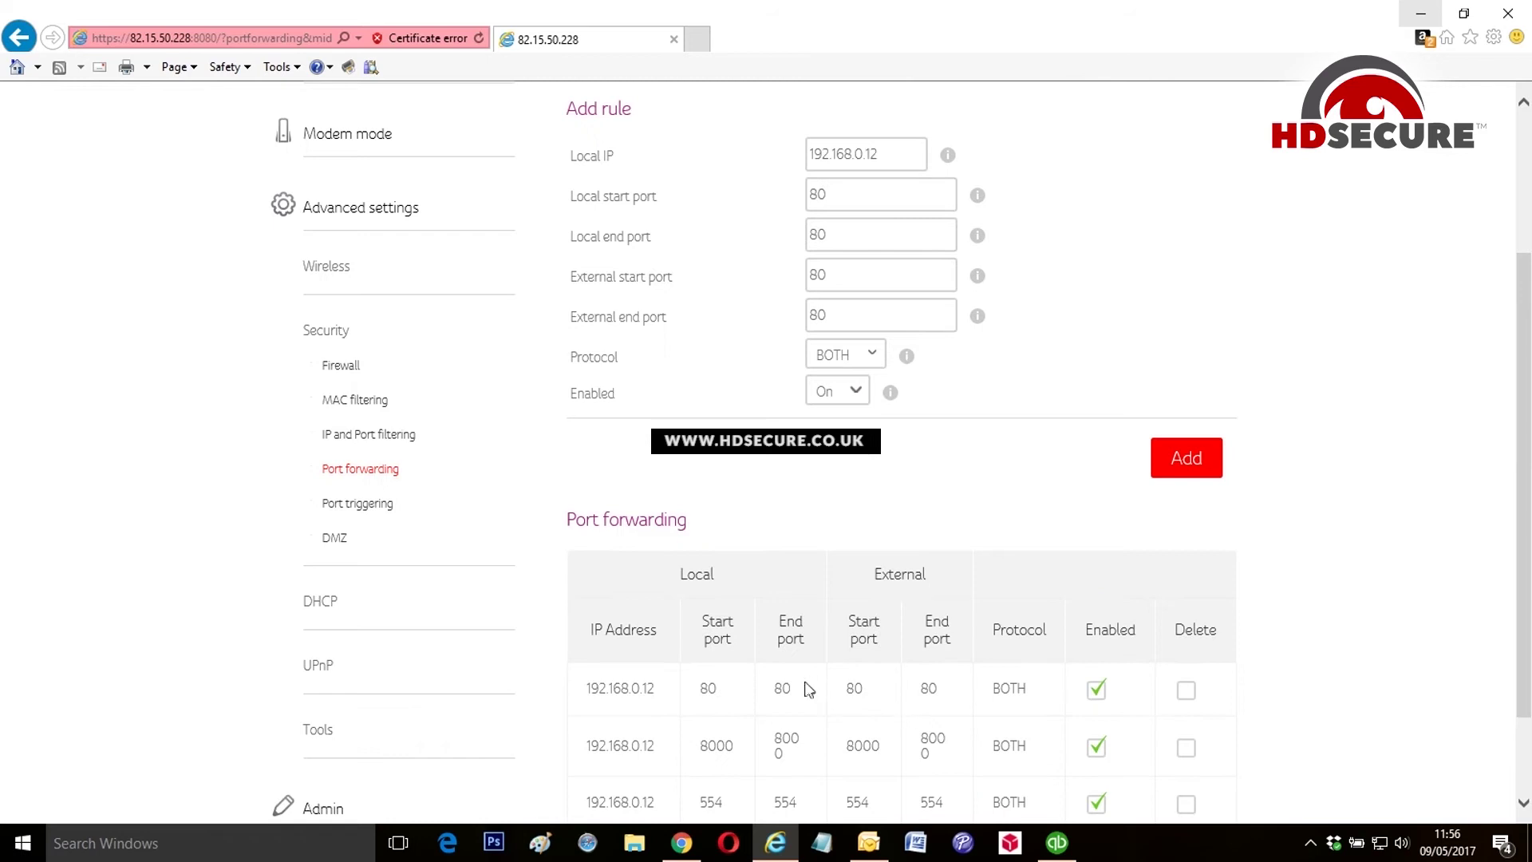
{"action": "scroll", "coordinate": [926, 638], "scroll_direction": "up", "scroll_amount": 3}
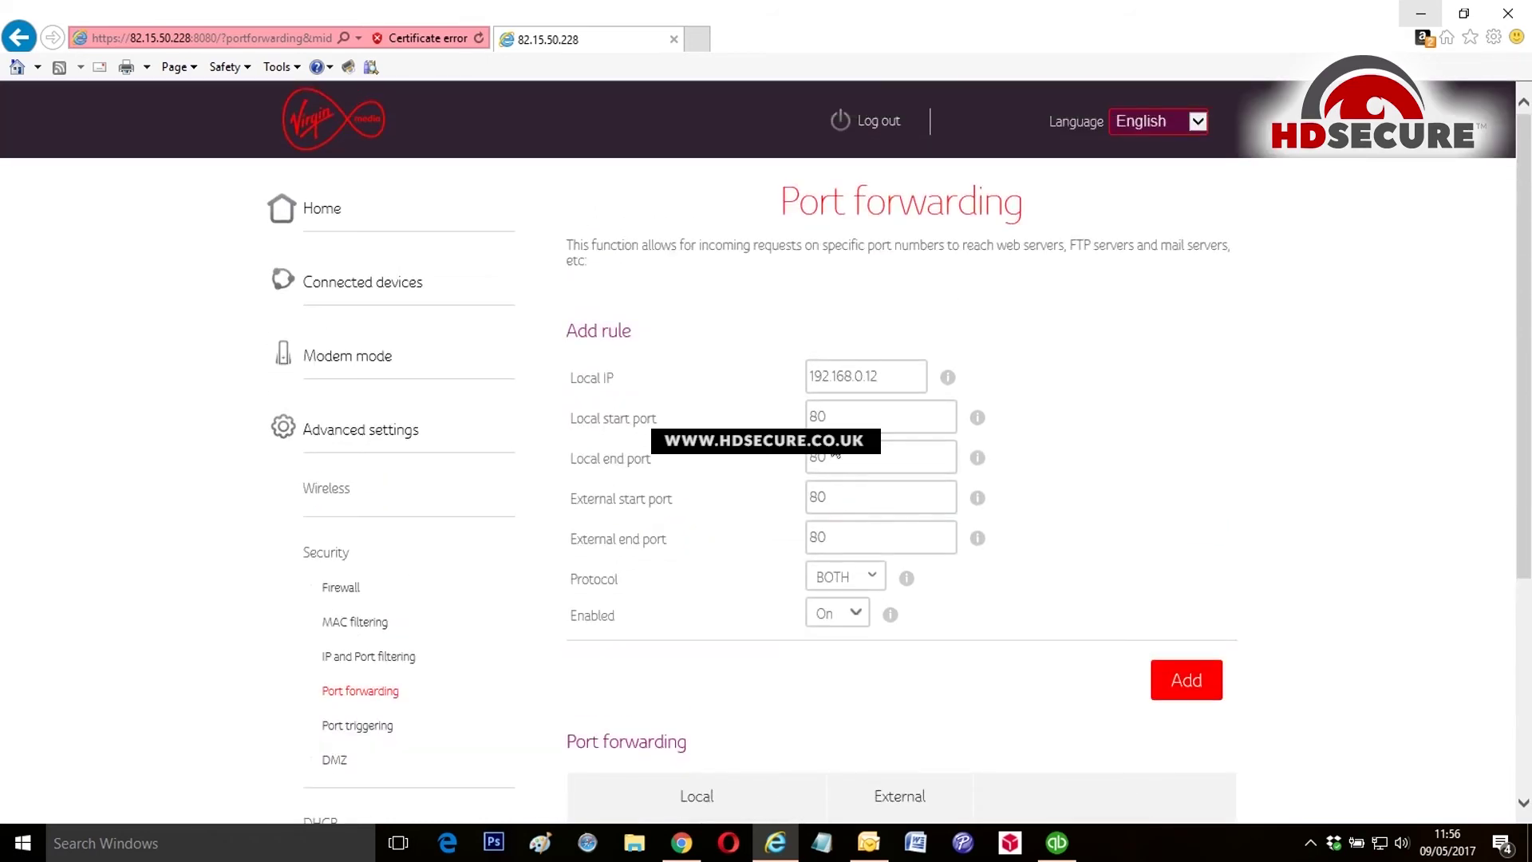
Step: Change all four port fields to 8000 and add that forwarding rule
{"action": "left_click", "coordinate": [836, 422]}
{"action": "type", "text": "00"}
{"action": "left_click", "coordinate": [846, 458]}
{"action": "type", "text": "00"}
{"action": "left_click", "coordinate": [845, 496]}
{"action": "type", "text": "00"}
{"action": "left_click", "coordinate": [839, 532]}
{"action": "type", "text": "00"}
{"action": "left_click", "coordinate": [1172, 694]}
Step: Enter 554 in all four port fields for the third forwarding rule
{"action": "scroll", "coordinate": [1157, 710], "scroll_direction": "down", "scroll_amount": 3}
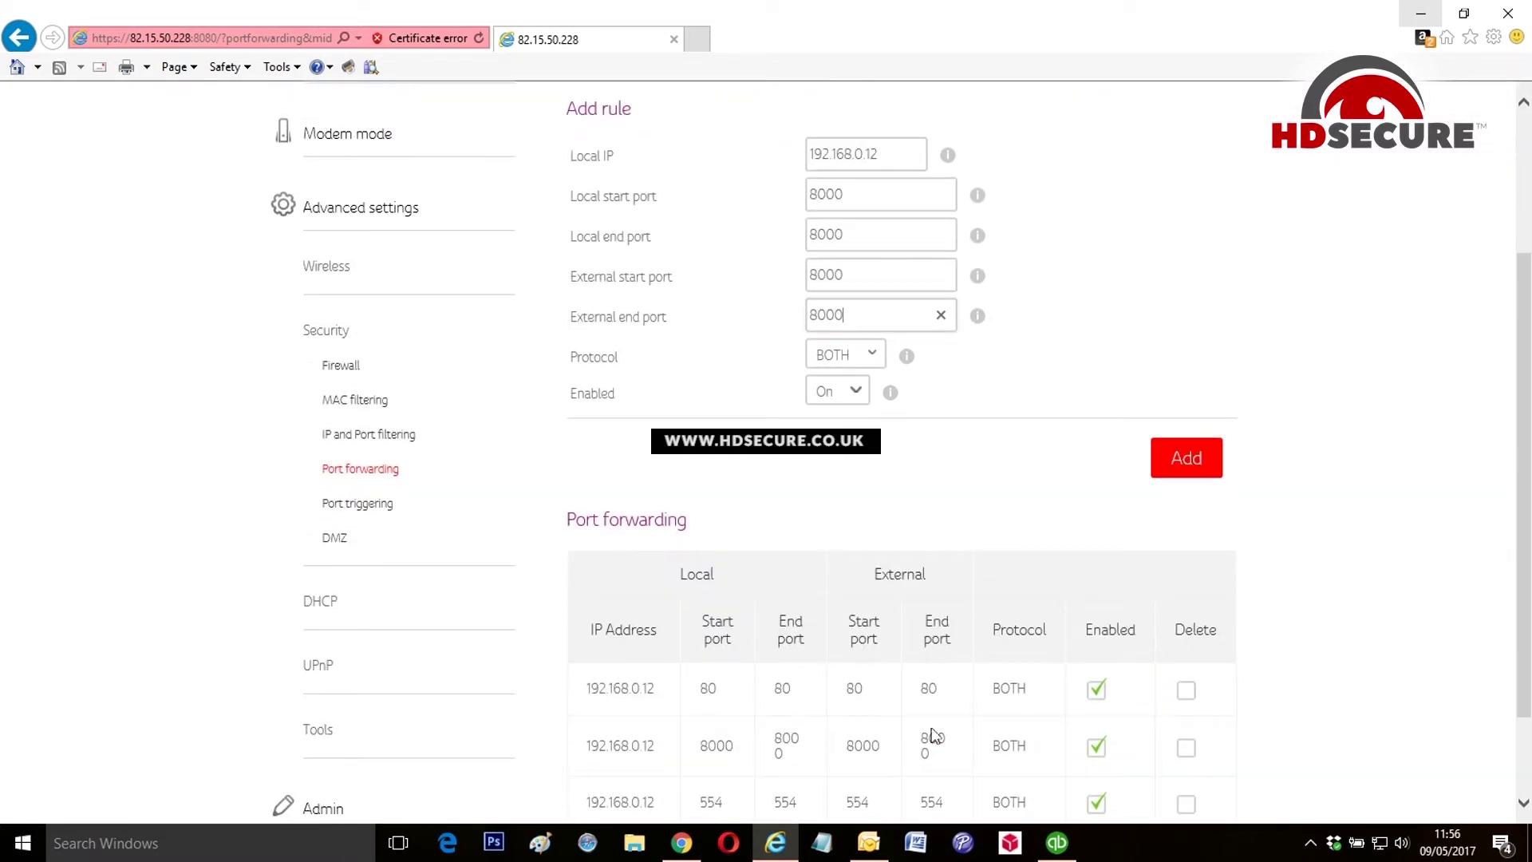
{"action": "scroll", "coordinate": [862, 517], "scroll_direction": "up", "scroll_amount": 3}
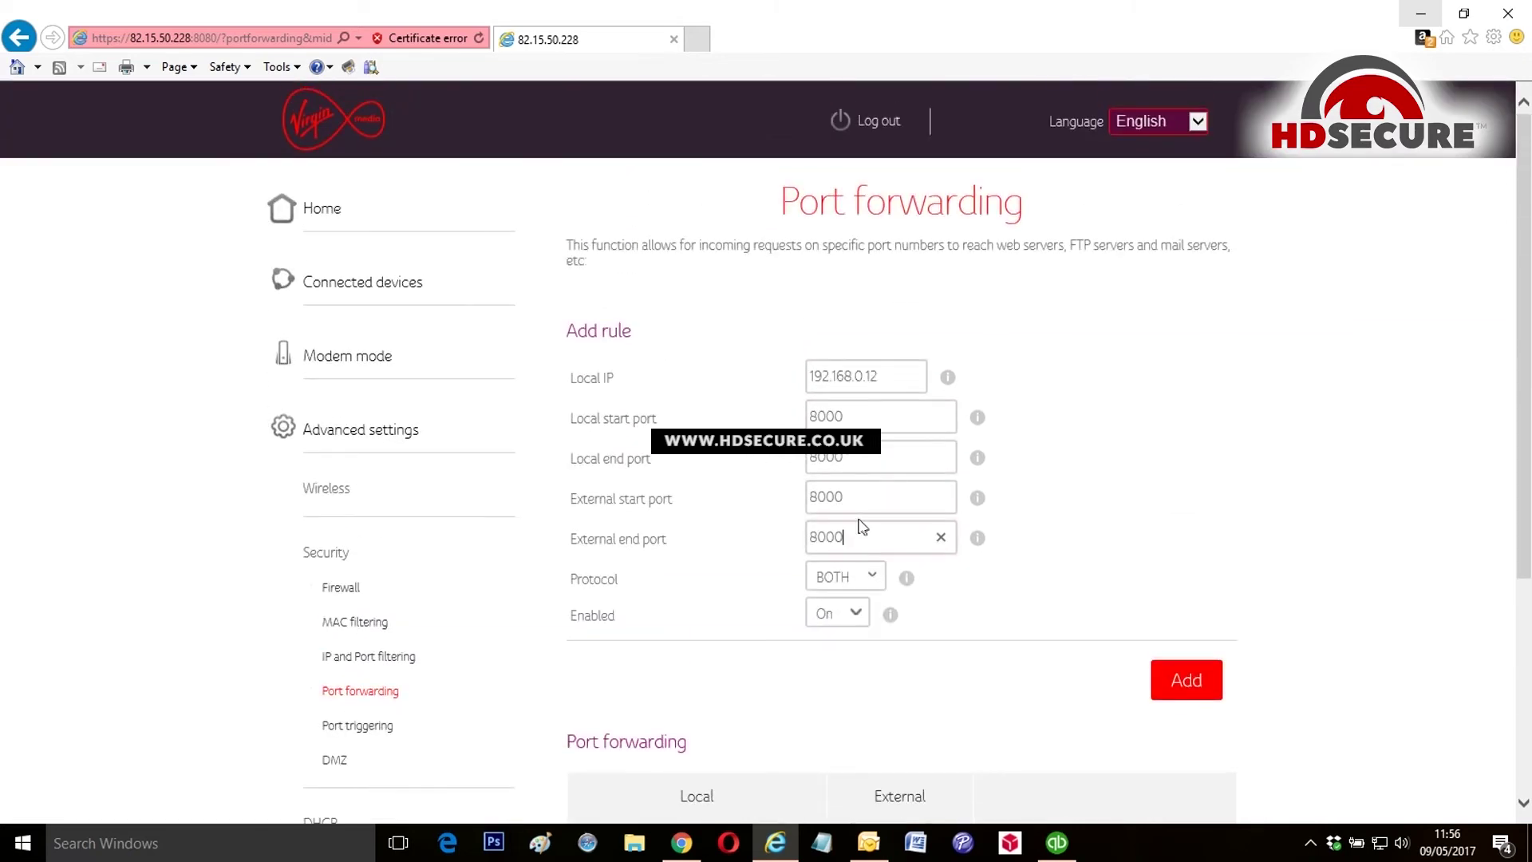
{"action": "left_click", "coordinate": [687, 408]}
{"action": "key", "text": "alt+d"}
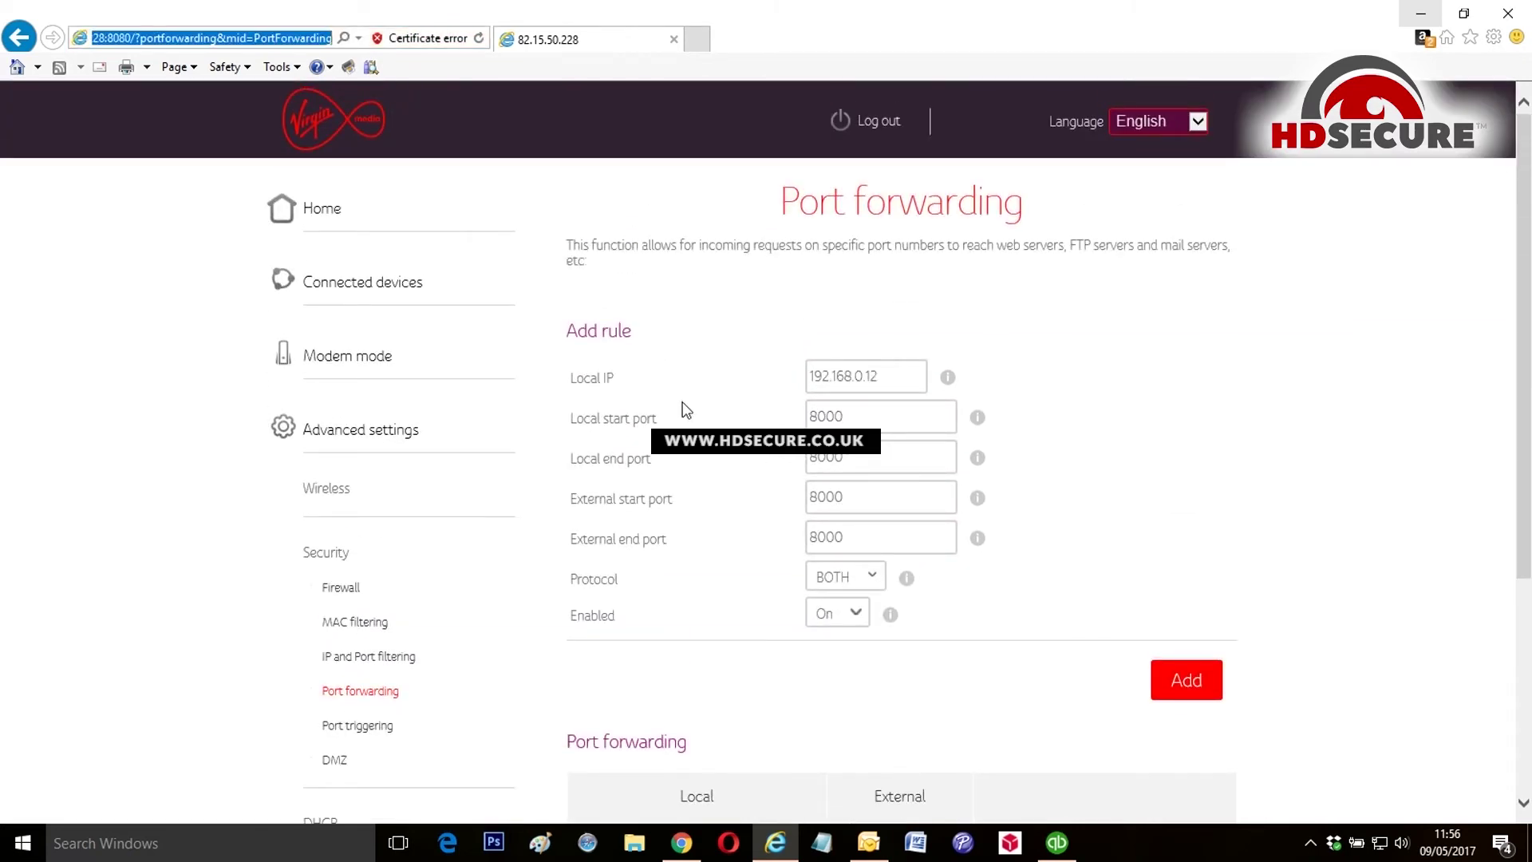
{"action": "double_click", "coordinate": [873, 417]}
{"action": "type", "text": "554"}
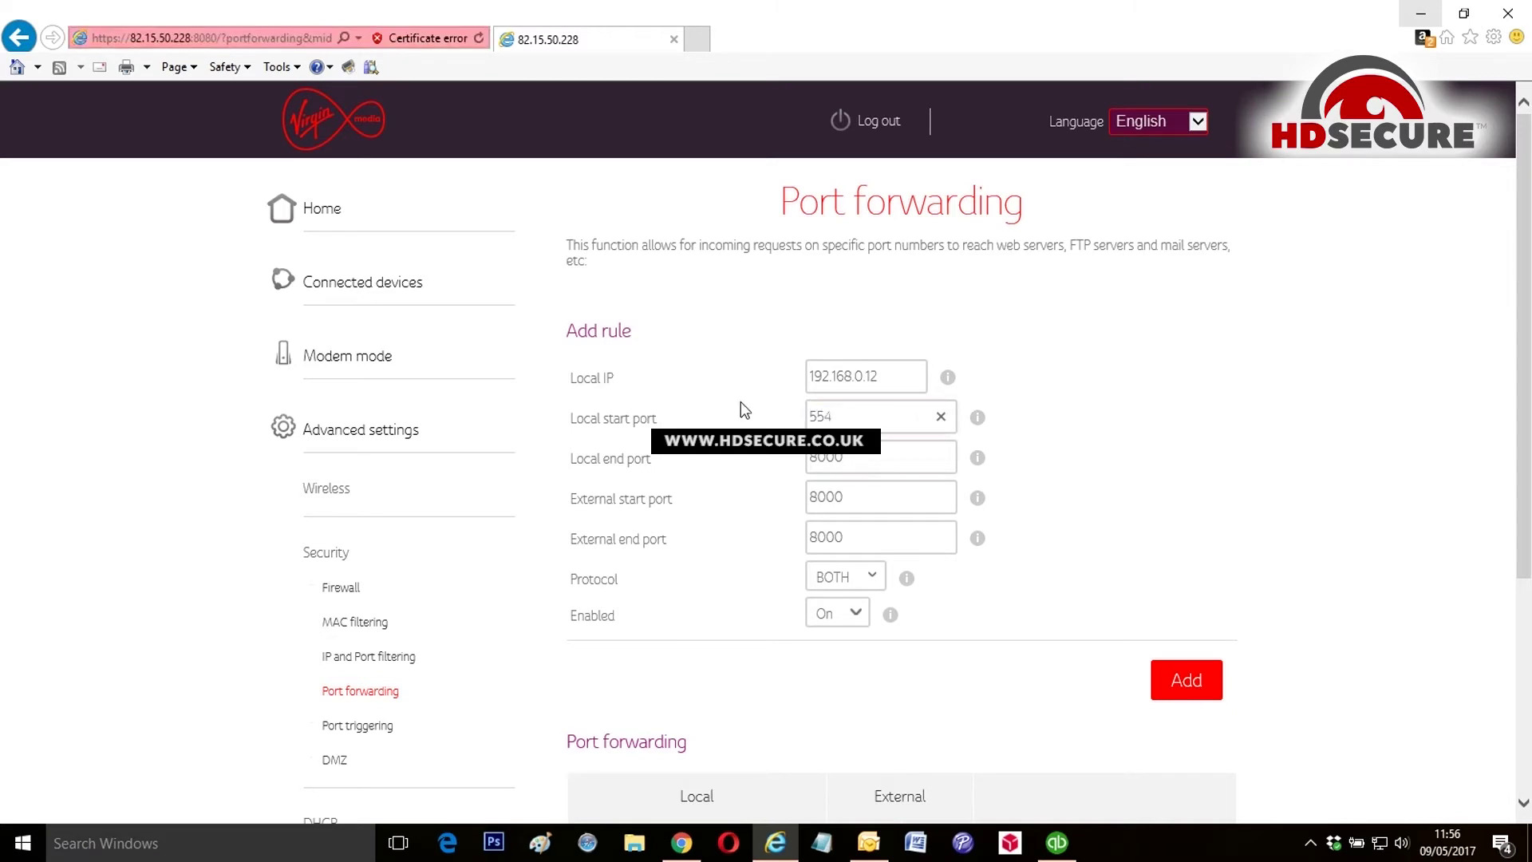
{"action": "key", "text": "Tab"}
{"action": "type", "text": "554"}
{"action": "key", "text": "Tab"}
{"action": "type", "text": "554"}
{"action": "key", "text": "Tab"}
{"action": "type", "text": "554"}
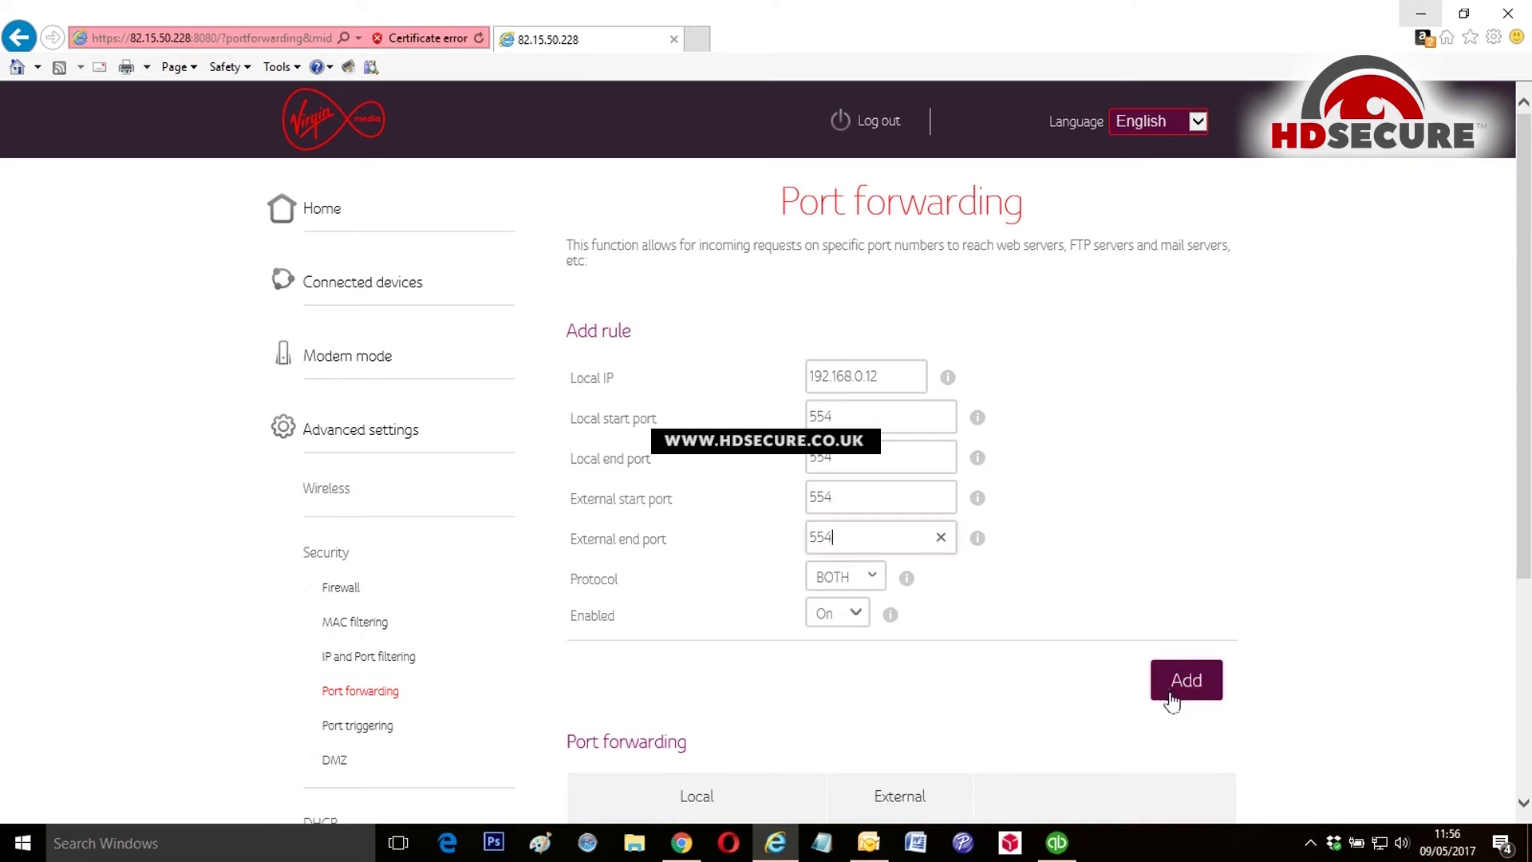
{"action": "scroll", "coordinate": [1017, 622], "scroll_direction": "down", "scroll_amount": 4}
{"action": "scroll", "coordinate": [1000, 619], "scroll_direction": "up", "scroll_amount": 2}
{"action": "scroll", "coordinate": [1000, 618], "scroll_direction": "down", "scroll_amount": 2}
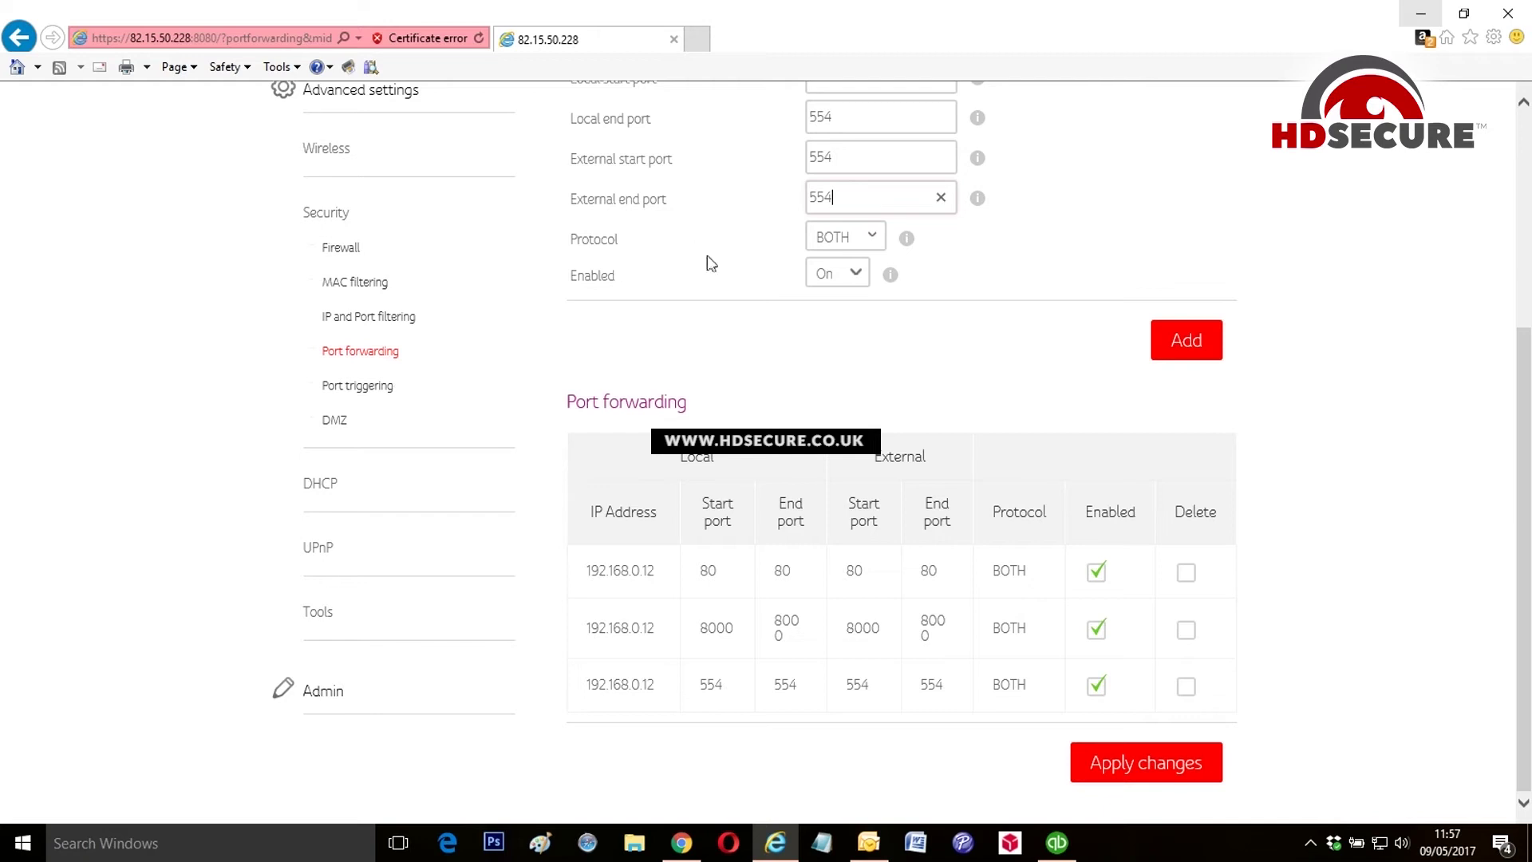
{"action": "left_click", "coordinate": [356, 359]}
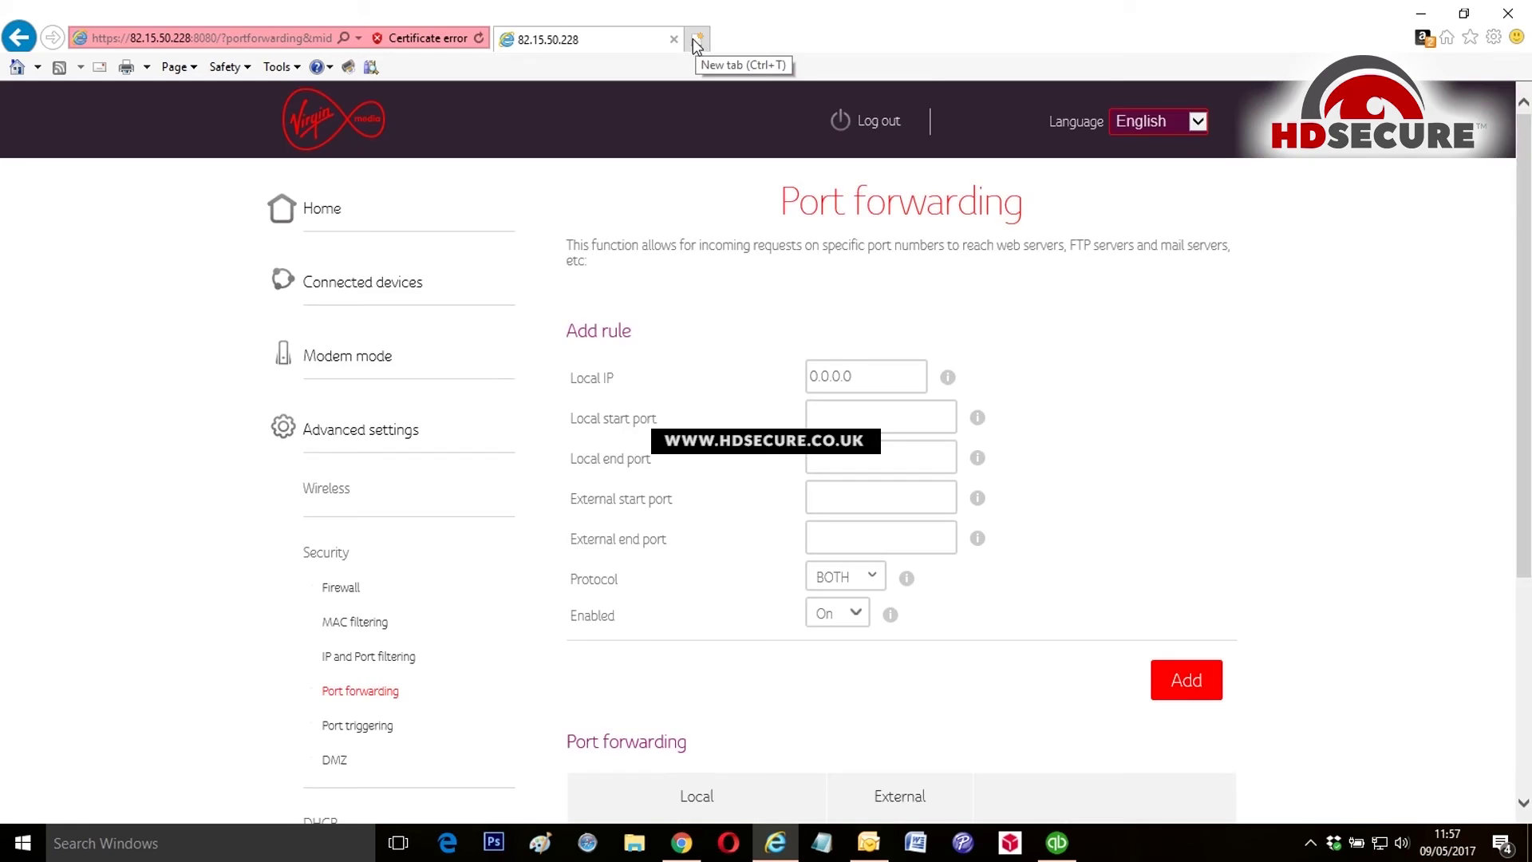
{"action": "left_click", "coordinate": [695, 39]}
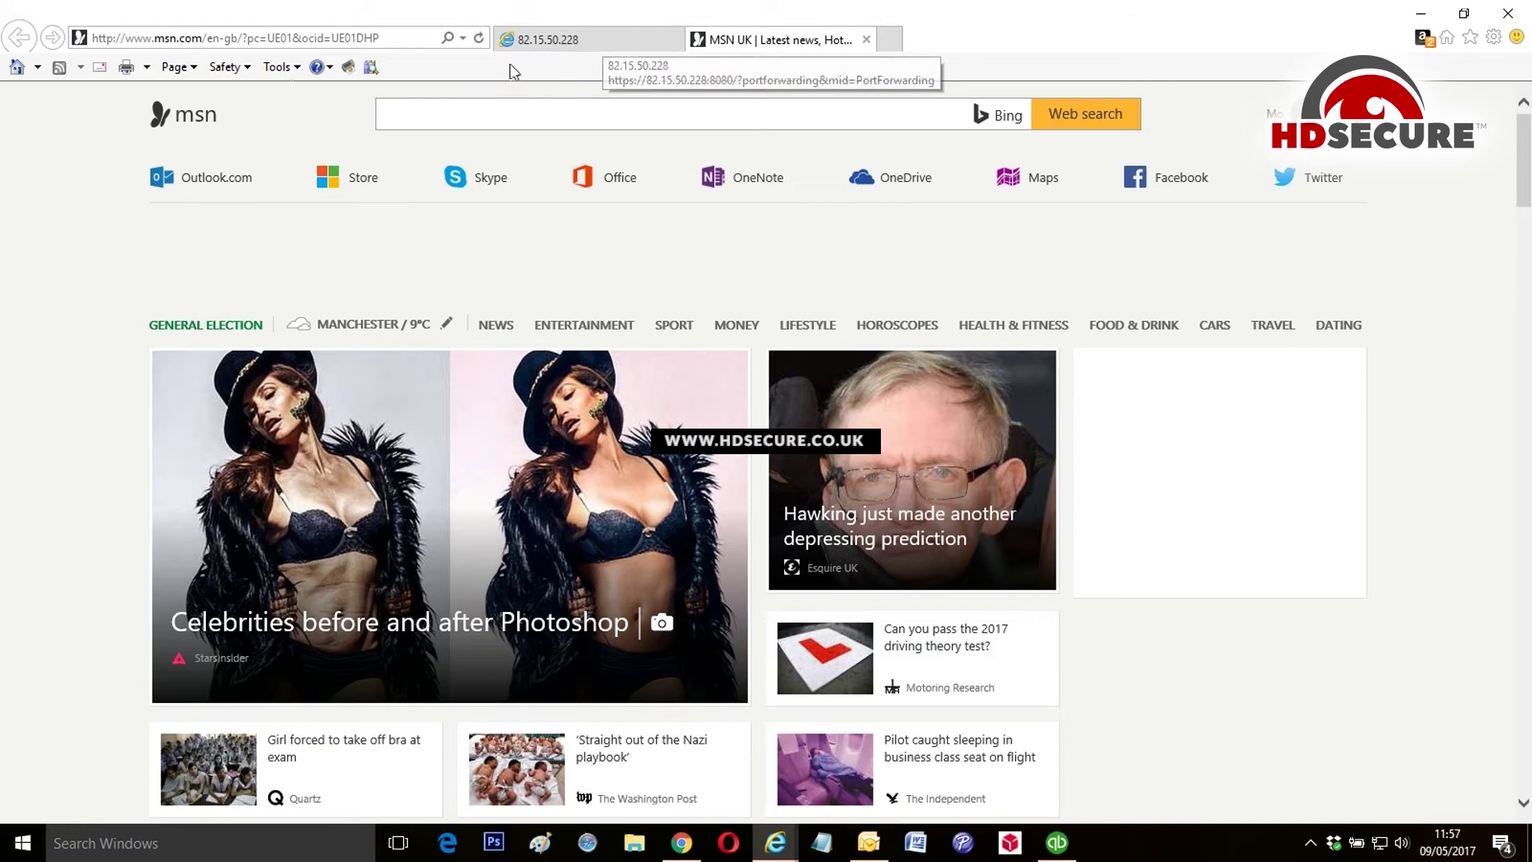
{"action": "left_click", "coordinate": [335, 38]}
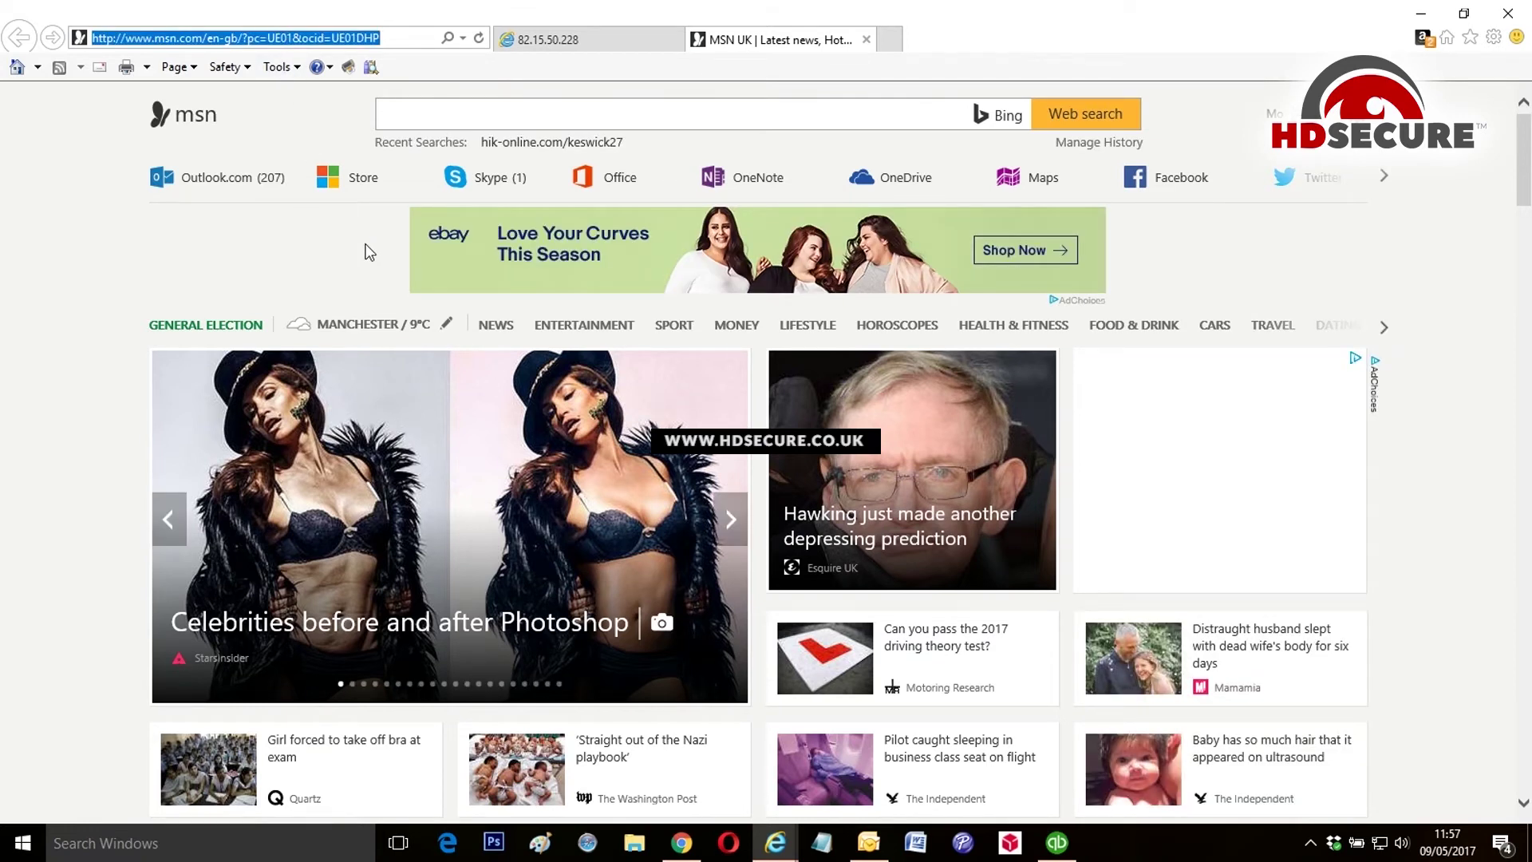
{"action": "type", "text": "82.15.50.228:8080/"}
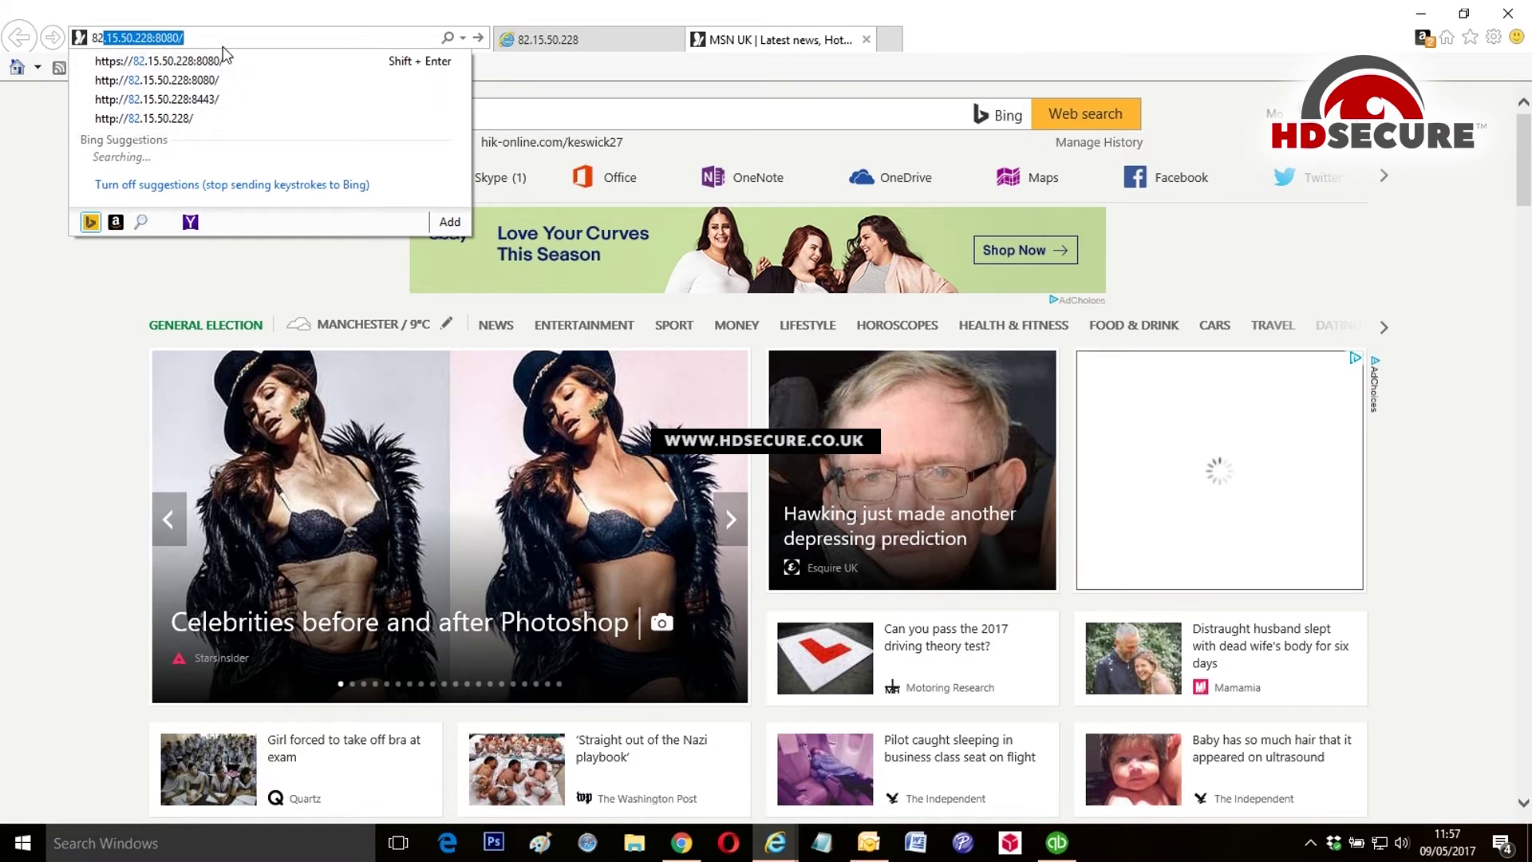
{"action": "left_click", "coordinate": [184, 118]}
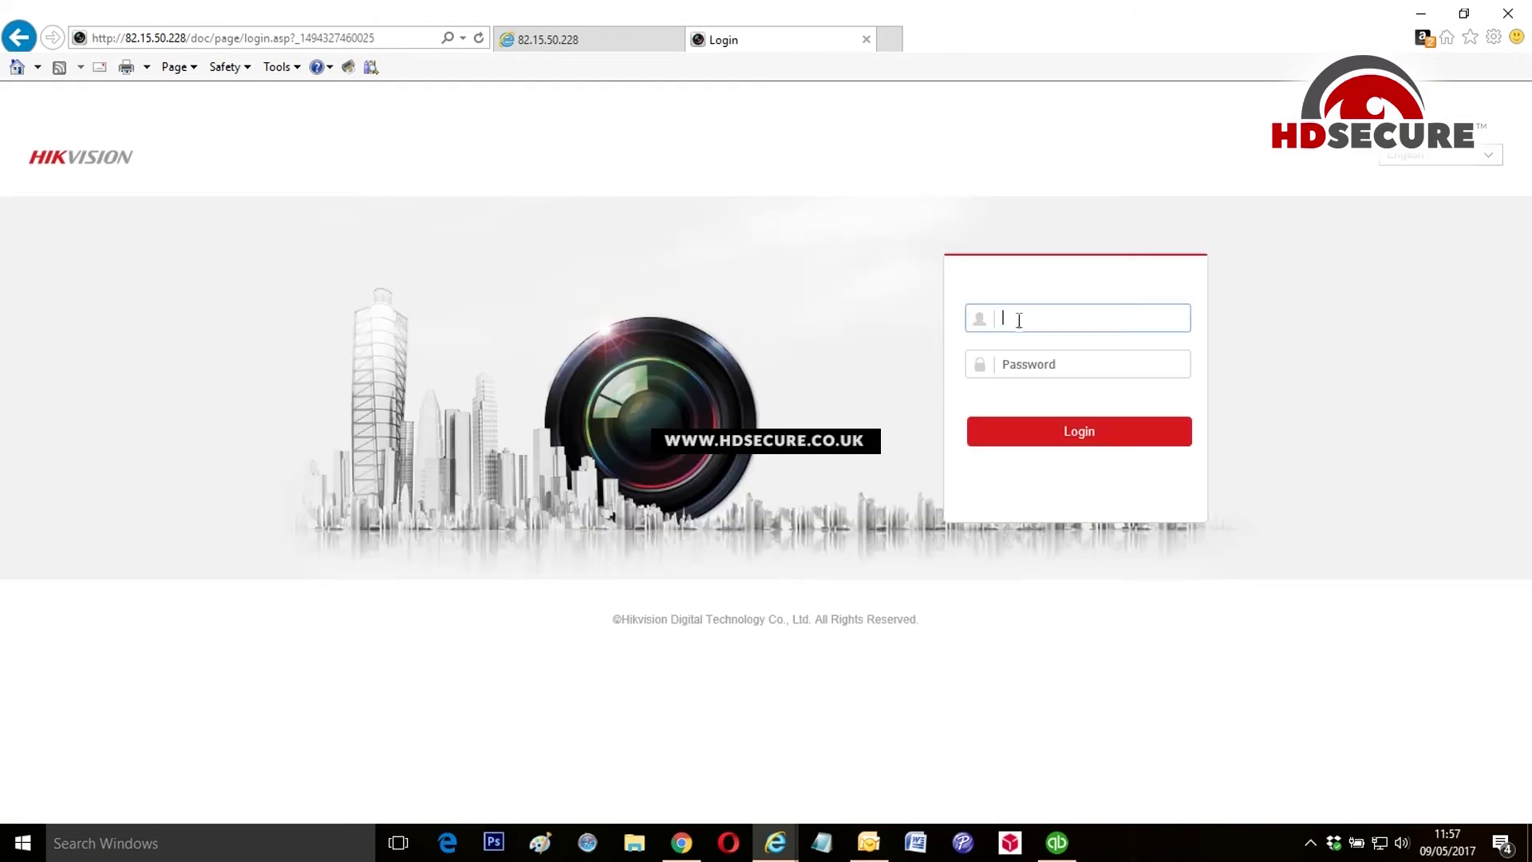
Step: Enter username admin and the account password on the Hikvision login page
{"action": "type", "text": "admin"}
{"action": "key", "text": "Tab"}
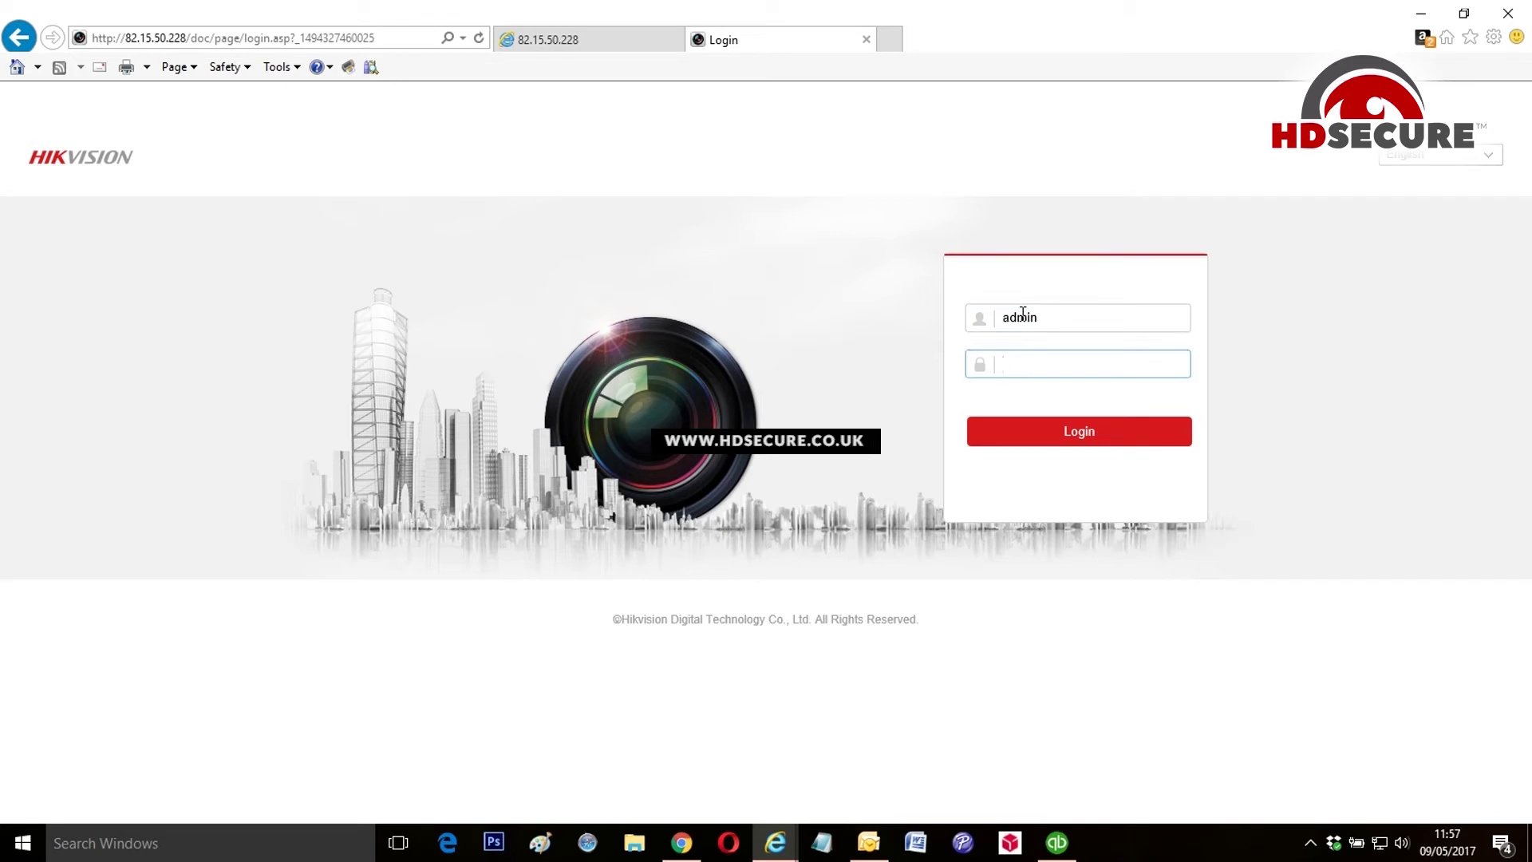
{"action": "type", "text": "12345678901"}
Step: Log in to the NVR web client and switch live view to a 2x2 grid
{"action": "left_click", "coordinate": [1080, 435]}
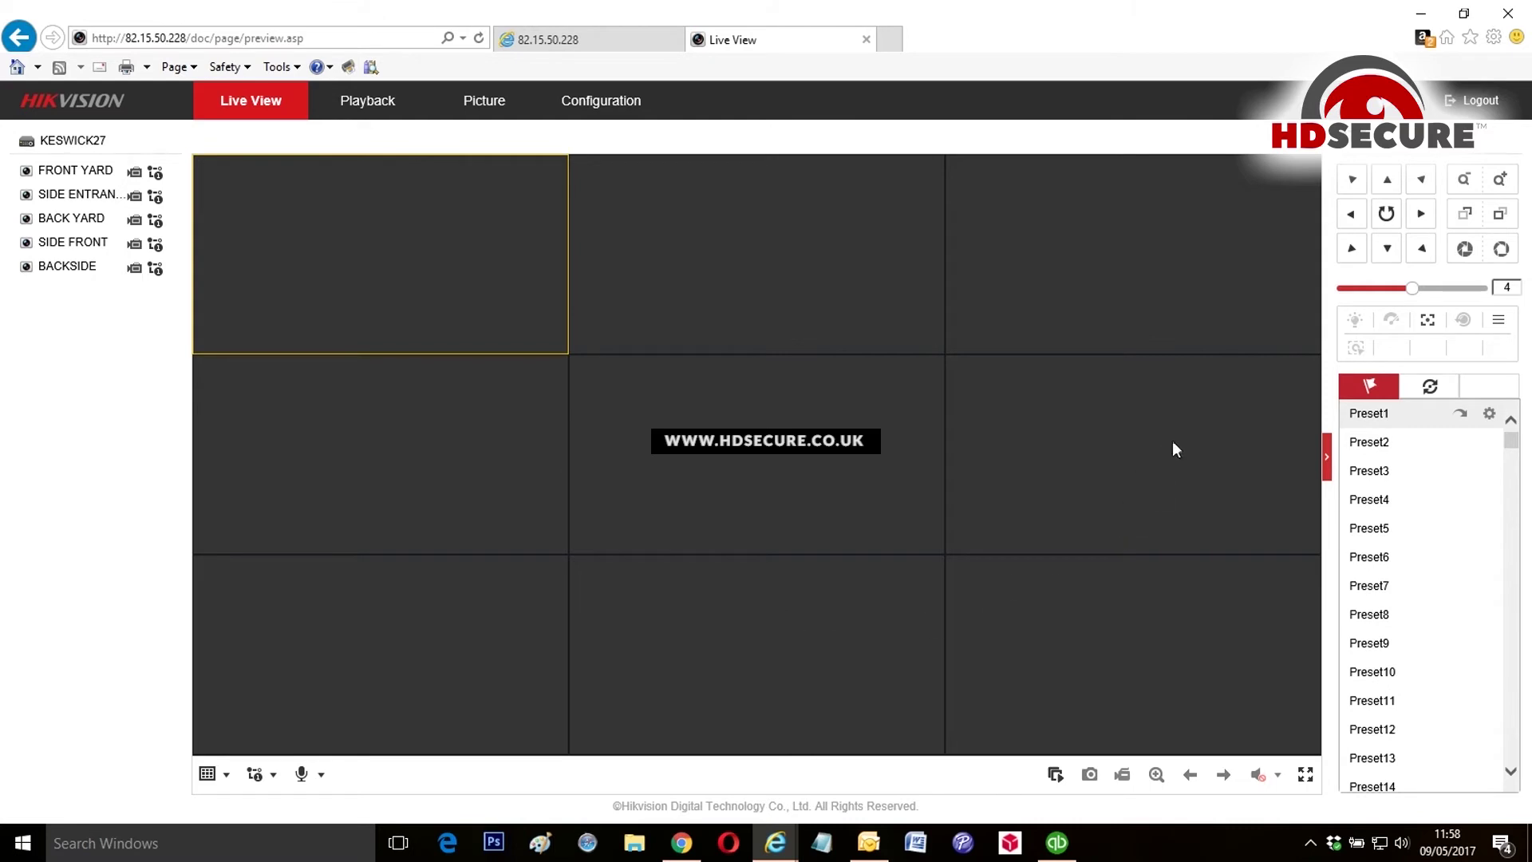
{"action": "left_click", "coordinate": [209, 774]}
{"action": "left_click", "coordinate": [233, 804]}
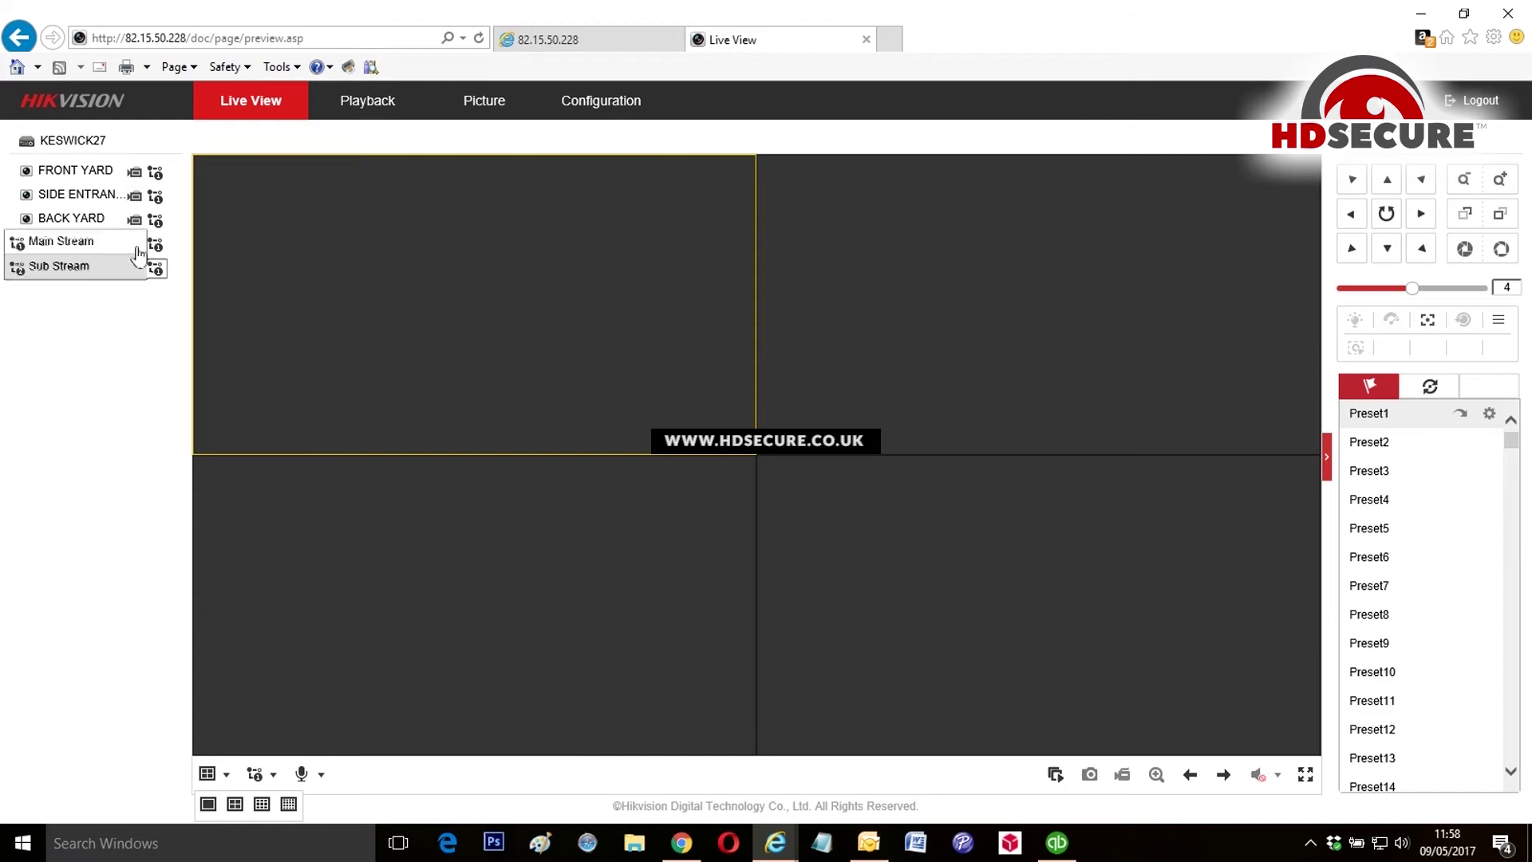
Step: Set FRONT YARD and SIDE ENTRANCE to sub stream; show BACK YARD and SIDE FRONT in bottom panes
{"action": "mouse_move", "coordinate": [155, 172]}
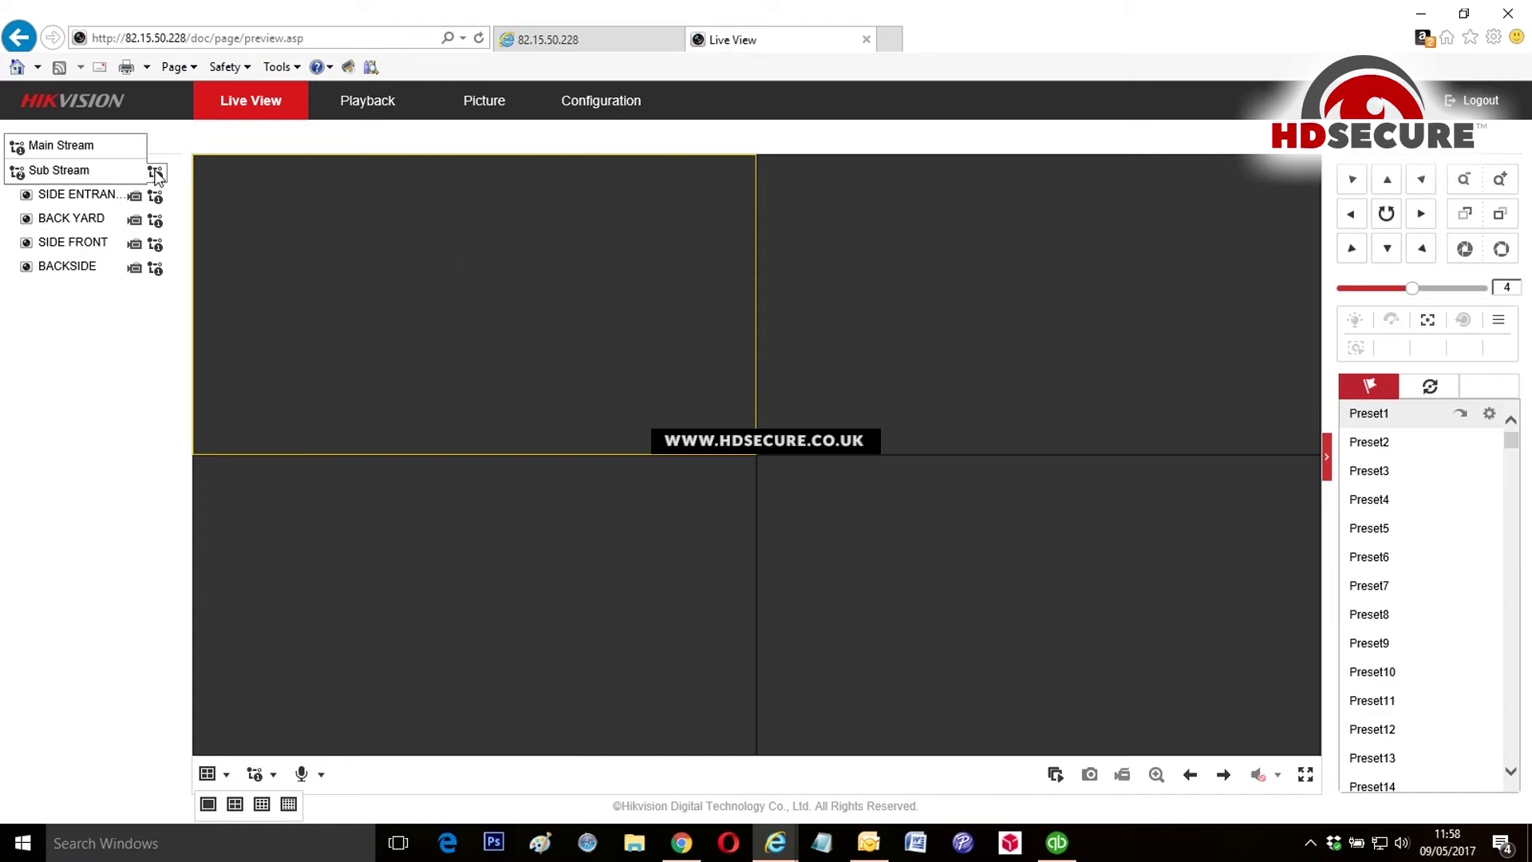
{"action": "left_click", "coordinate": [69, 170]}
{"action": "left_click", "coordinate": [888, 319]}
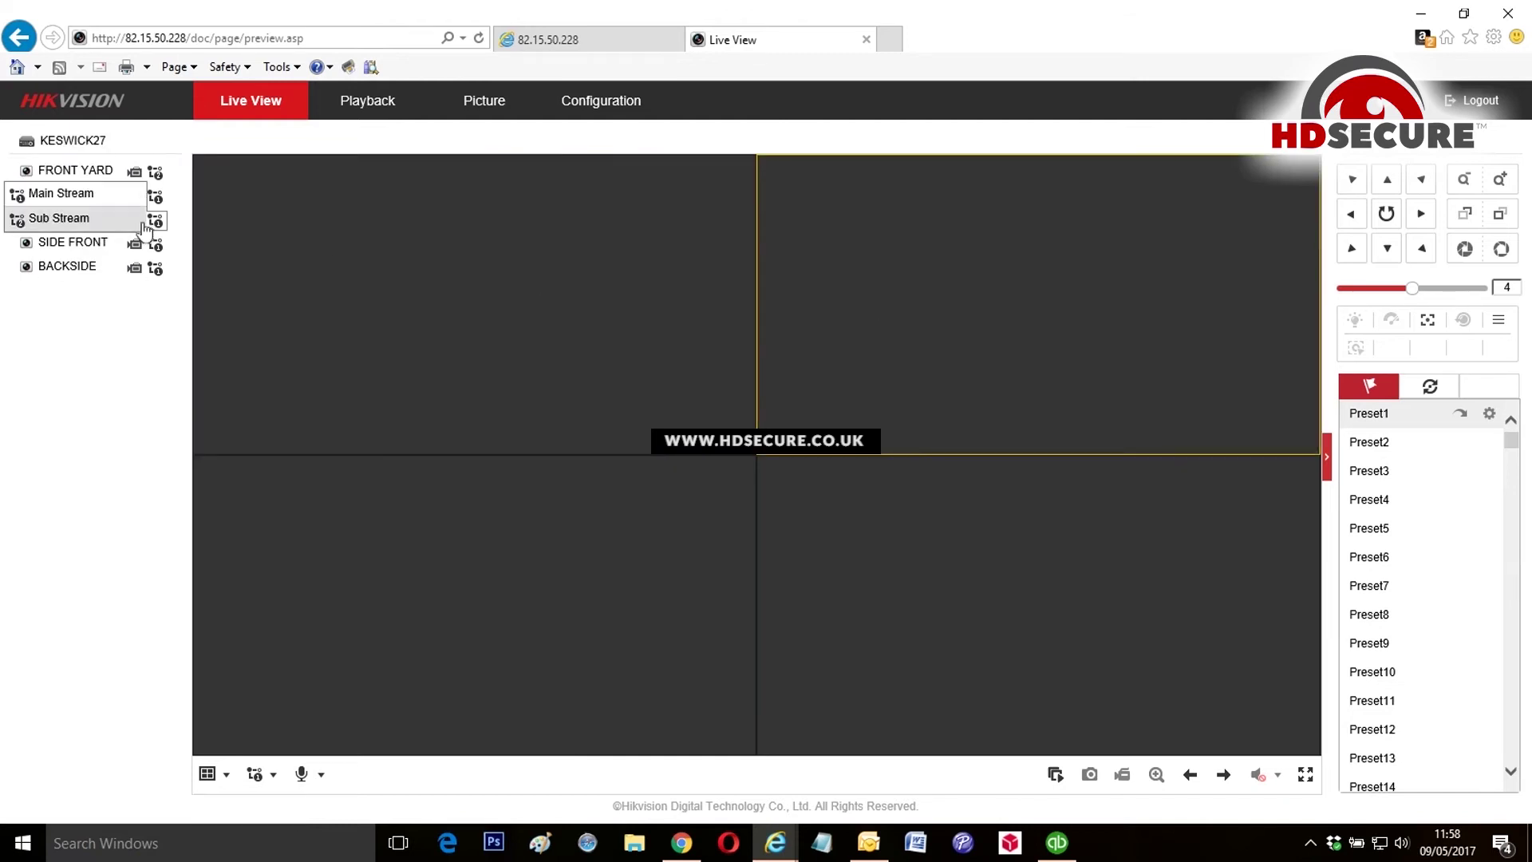
{"action": "left_click", "coordinate": [86, 199]}
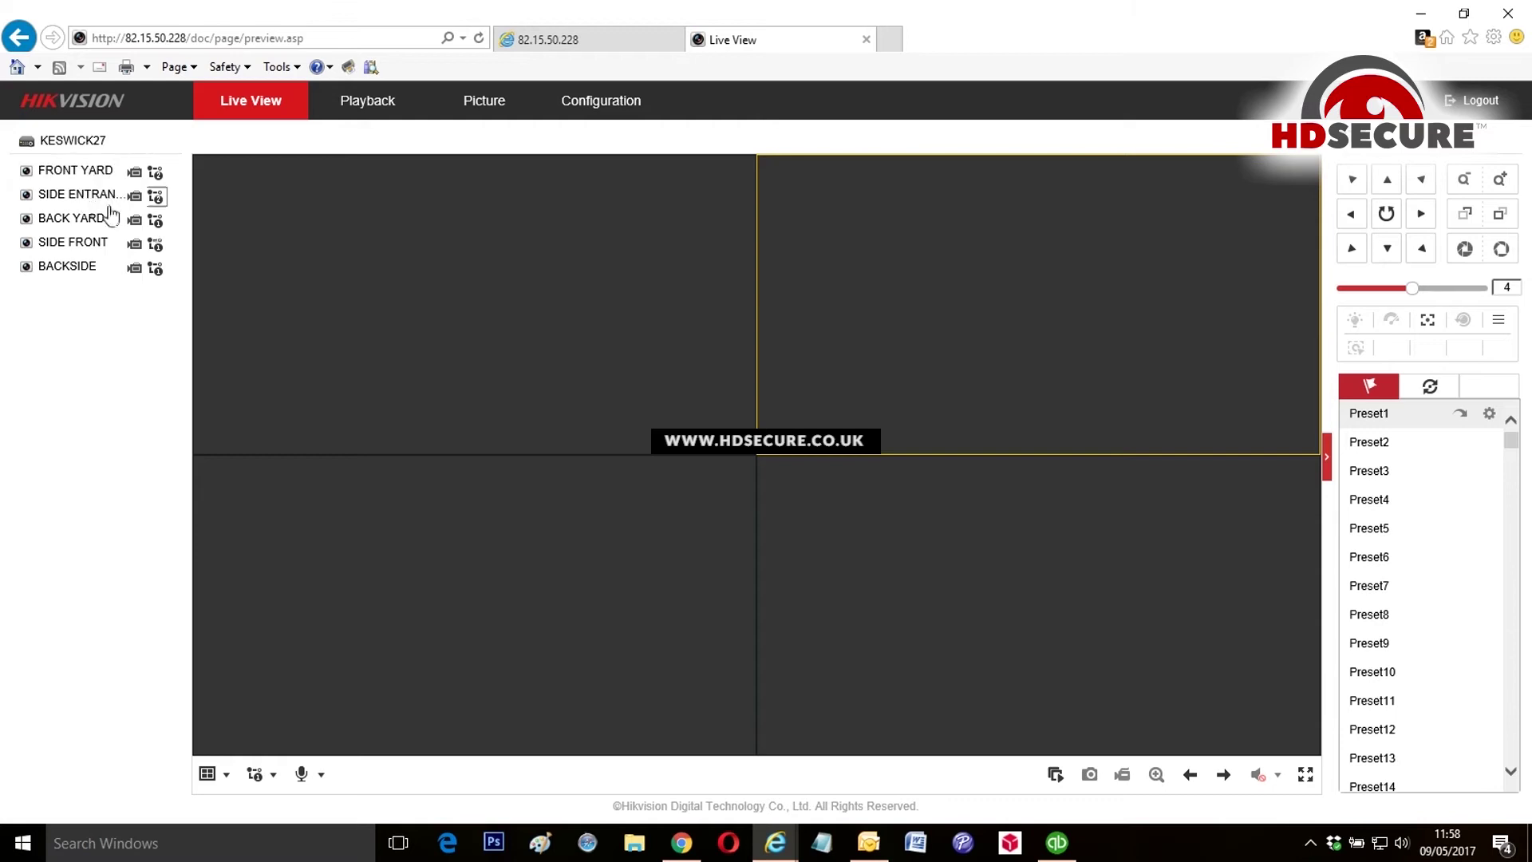
{"action": "left_click", "coordinate": [408, 530]}
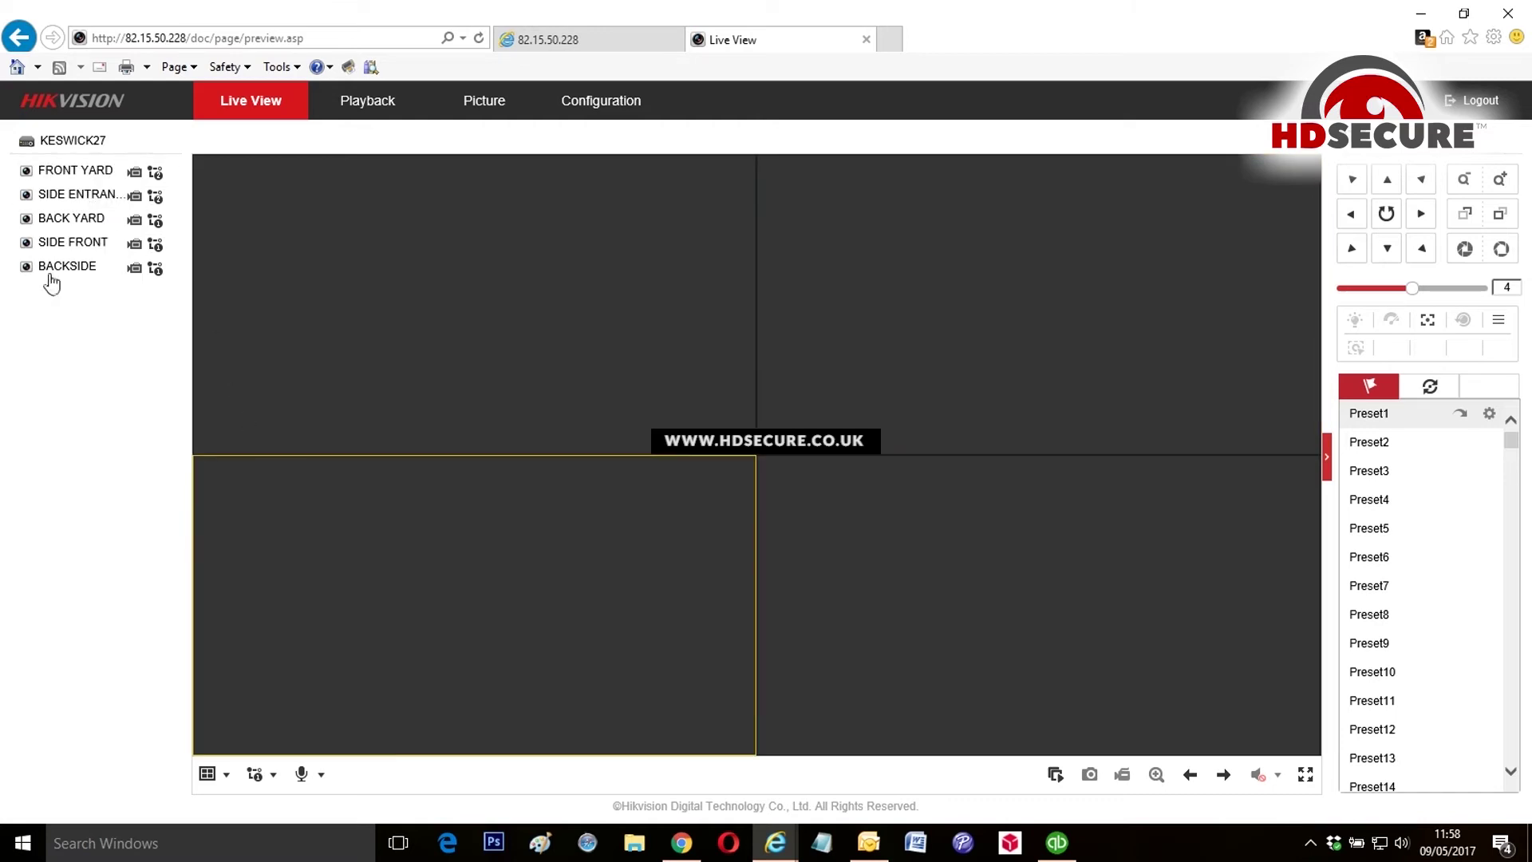
{"action": "double_click", "coordinate": [83, 217]}
{"action": "left_click", "coordinate": [867, 552]}
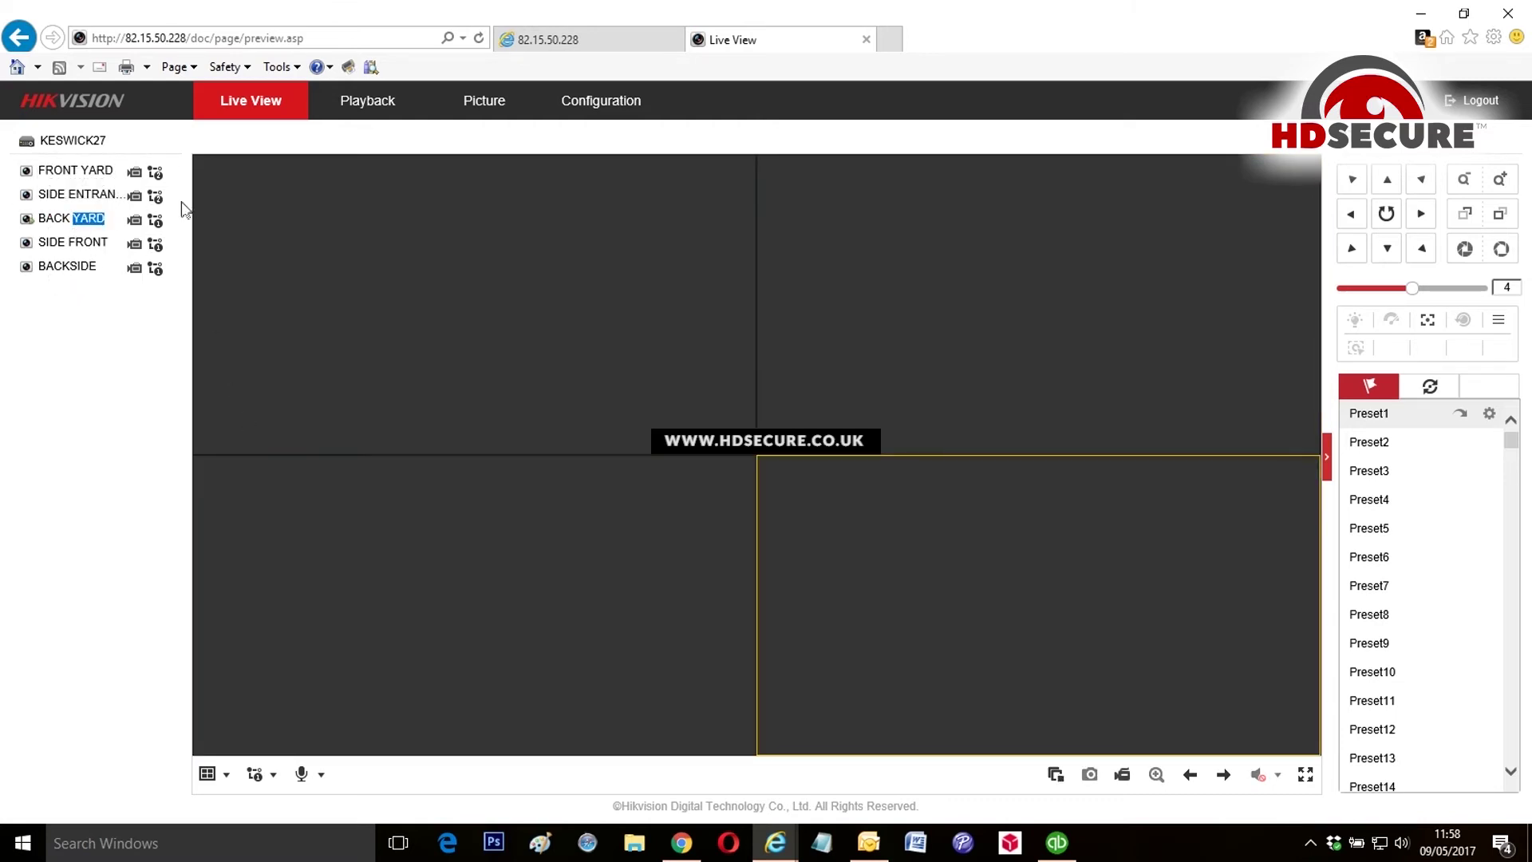
{"action": "double_click", "coordinate": [86, 242]}
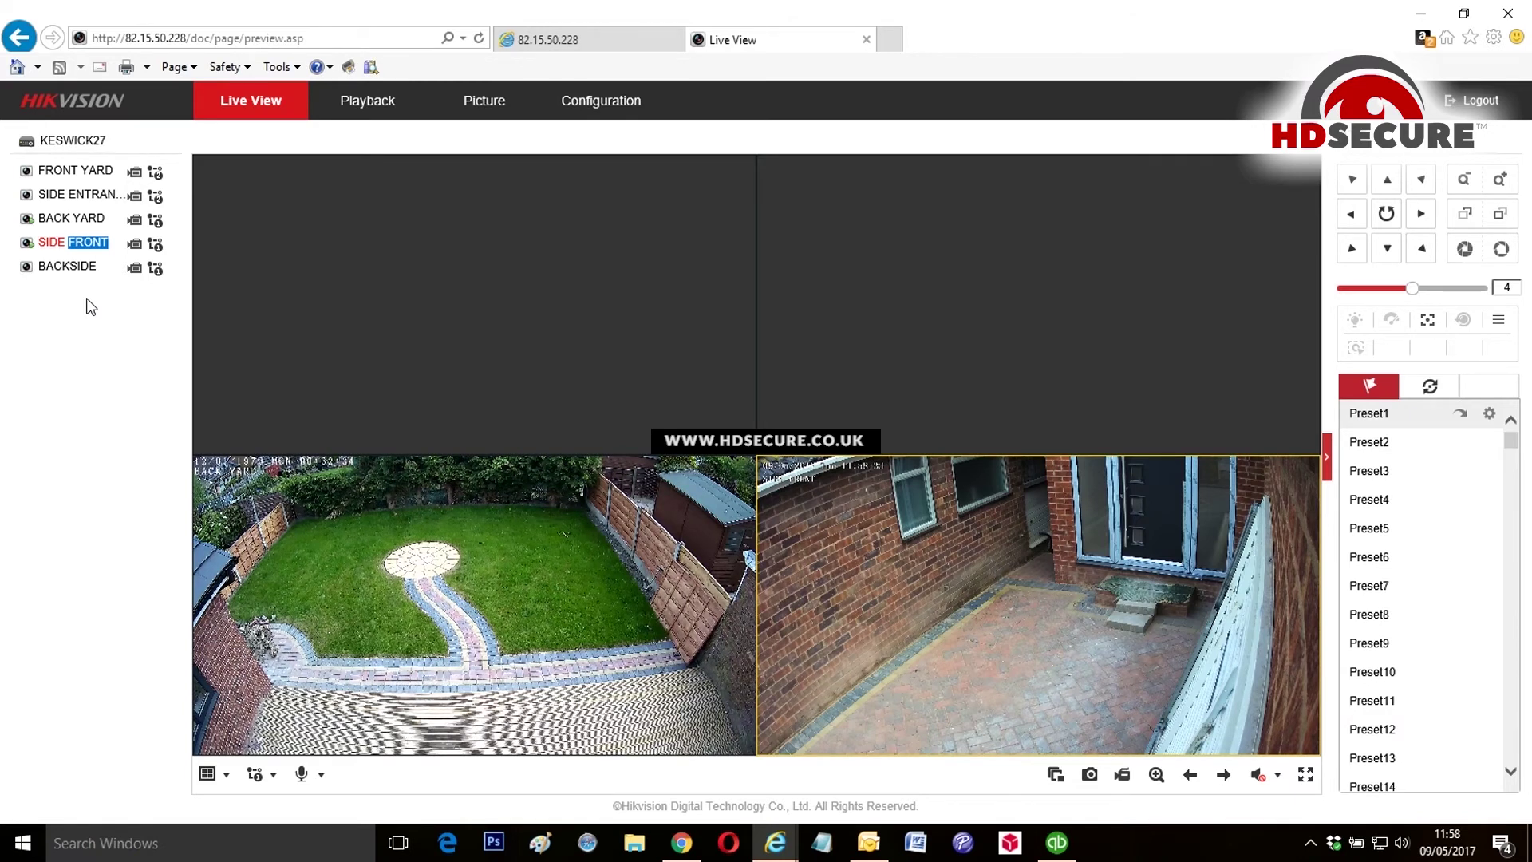
Step: Start FRONT YARD top-left and SIDE ENTRANCE top-right, then open Configuration
{"action": "left_click", "coordinate": [375, 298]}
{"action": "double_click", "coordinate": [48, 170]}
{"action": "left_click", "coordinate": [834, 308]}
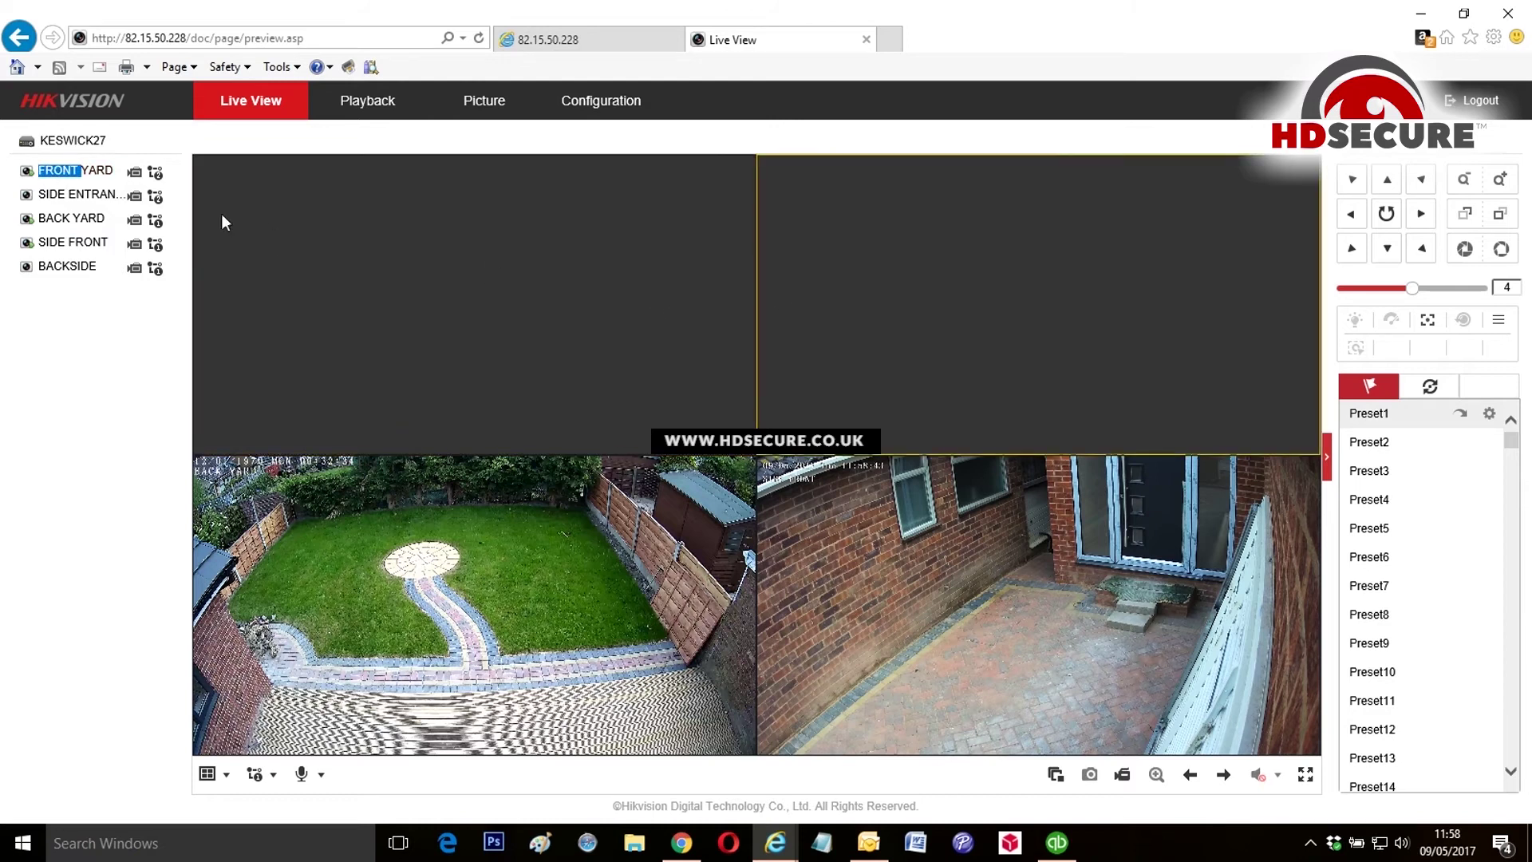
{"action": "double_click", "coordinate": [90, 196]}
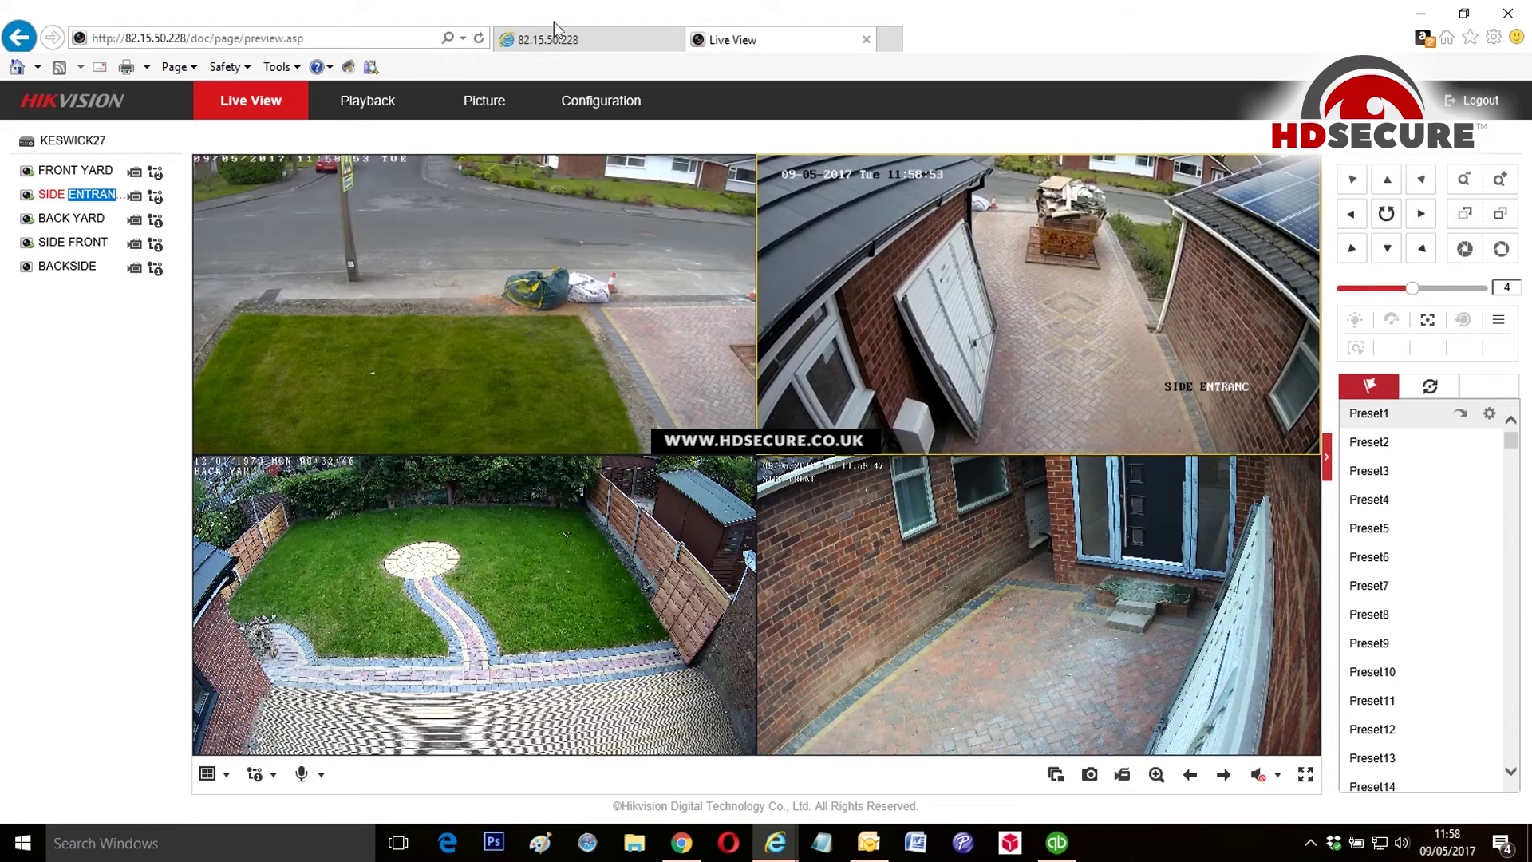
{"action": "left_click", "coordinate": [614, 108]}
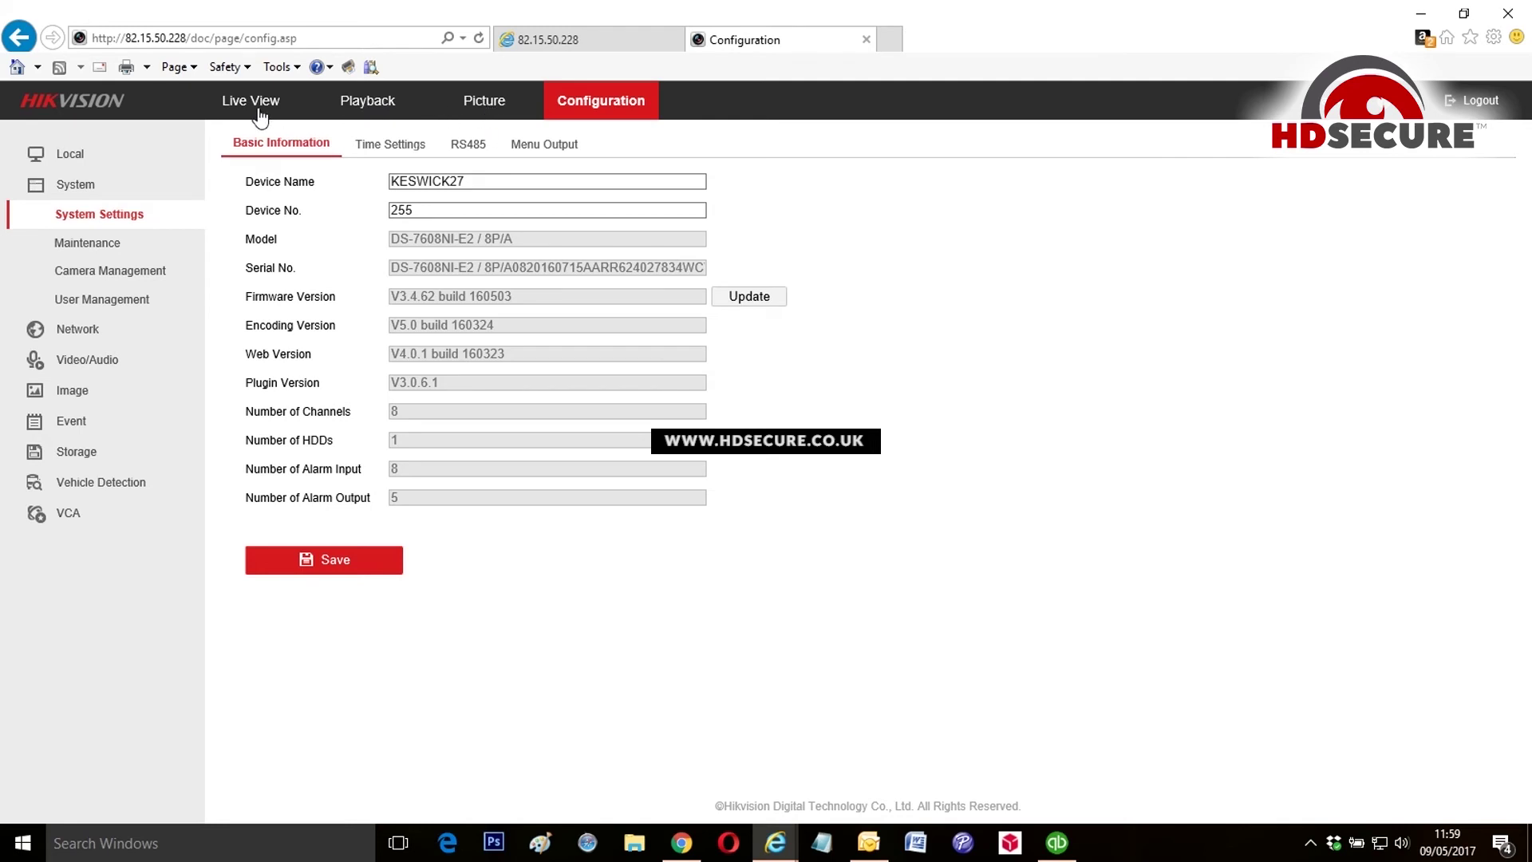
Step: Open the record schedule and view IP Camera2, 3, 4 and 5 schedules in turn
{"action": "left_click", "coordinate": [78, 455]}
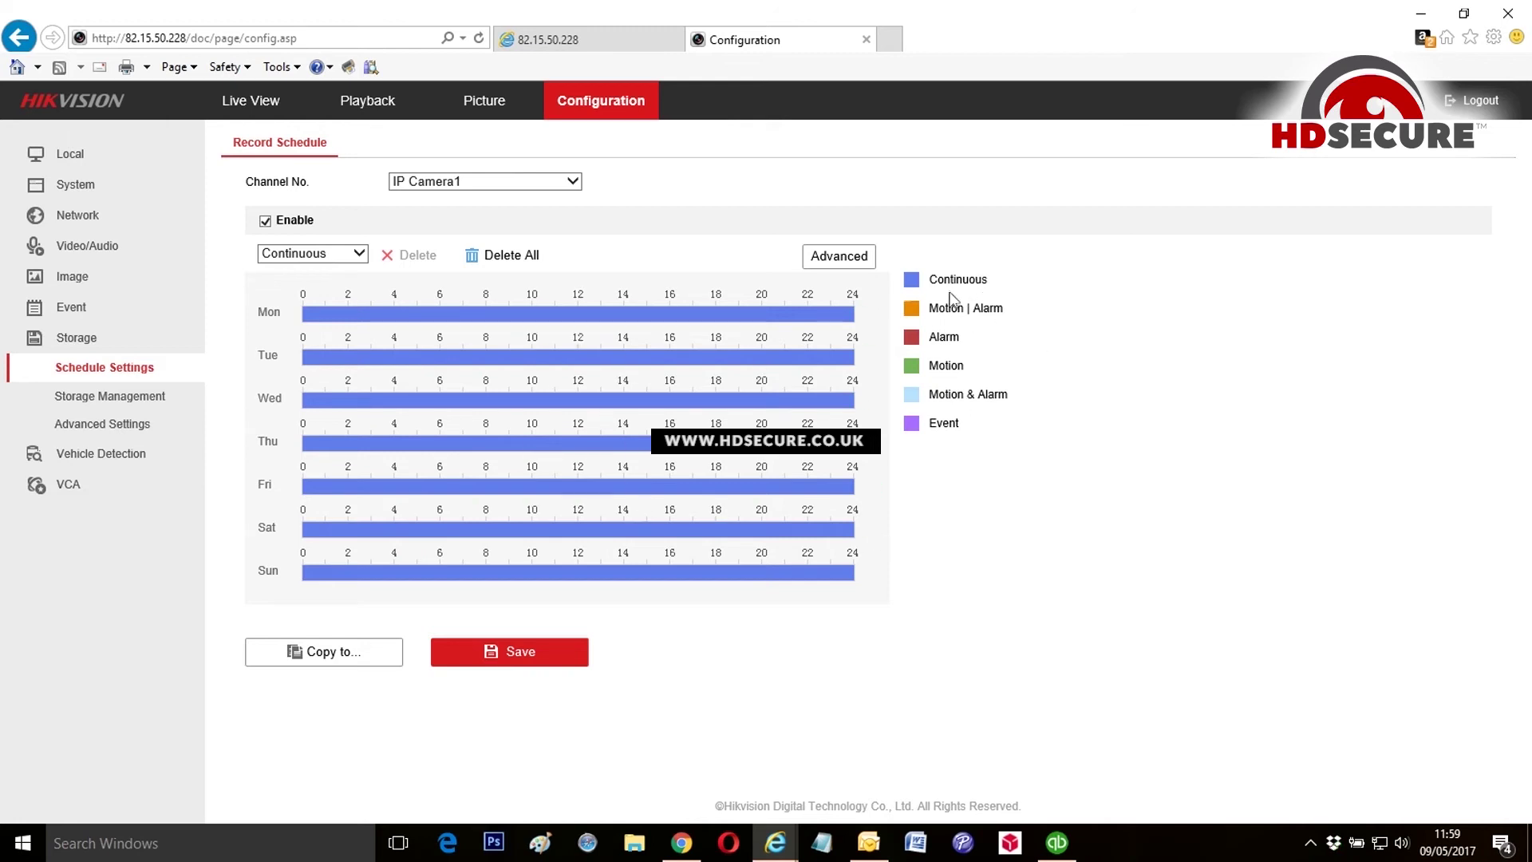
{"action": "left_click", "coordinate": [587, 188]}
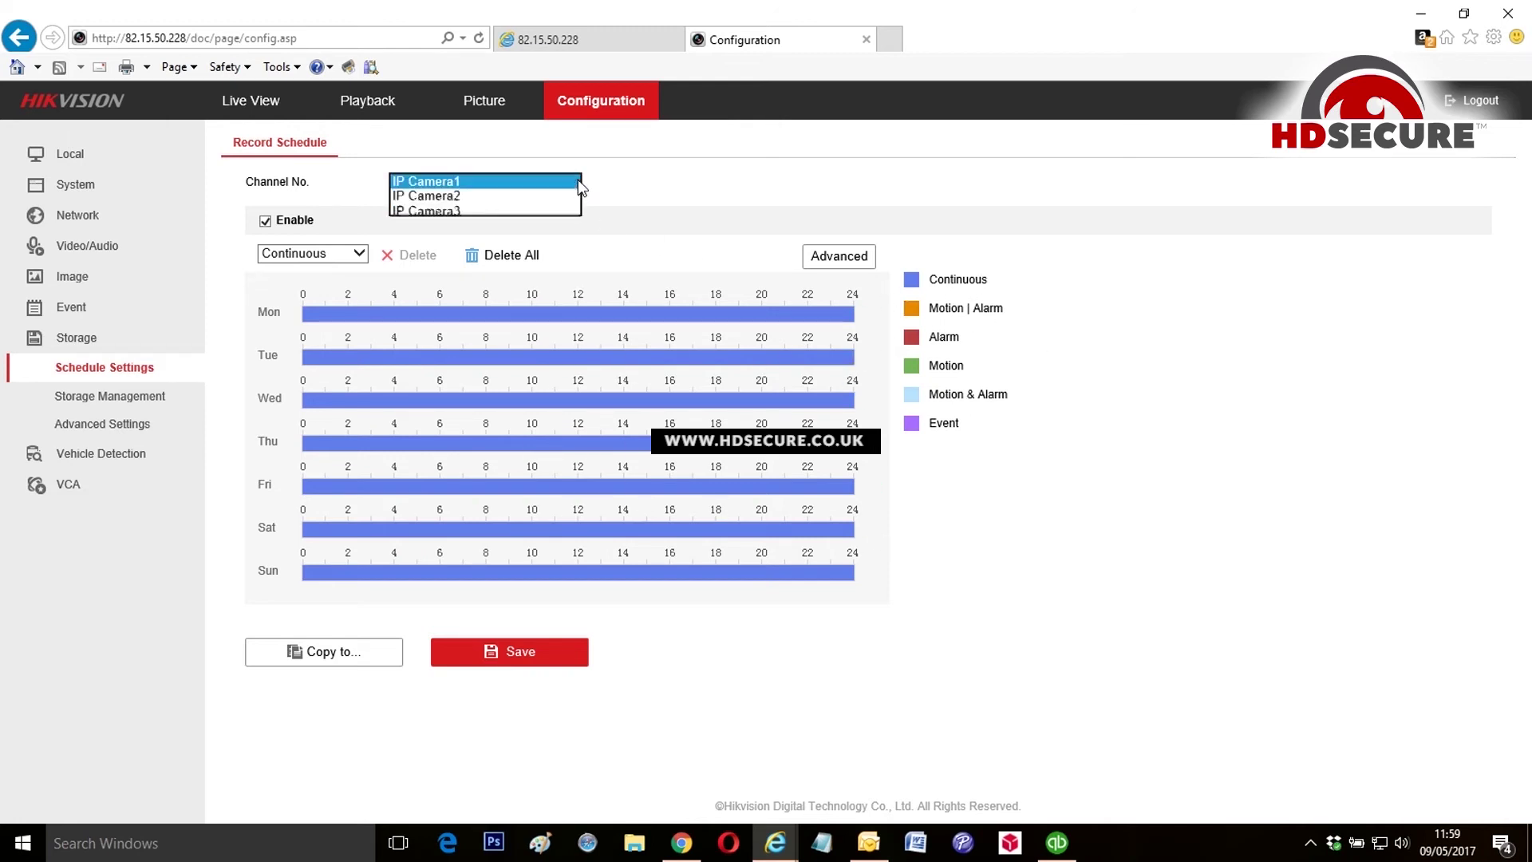
{"action": "left_click", "coordinate": [442, 193]}
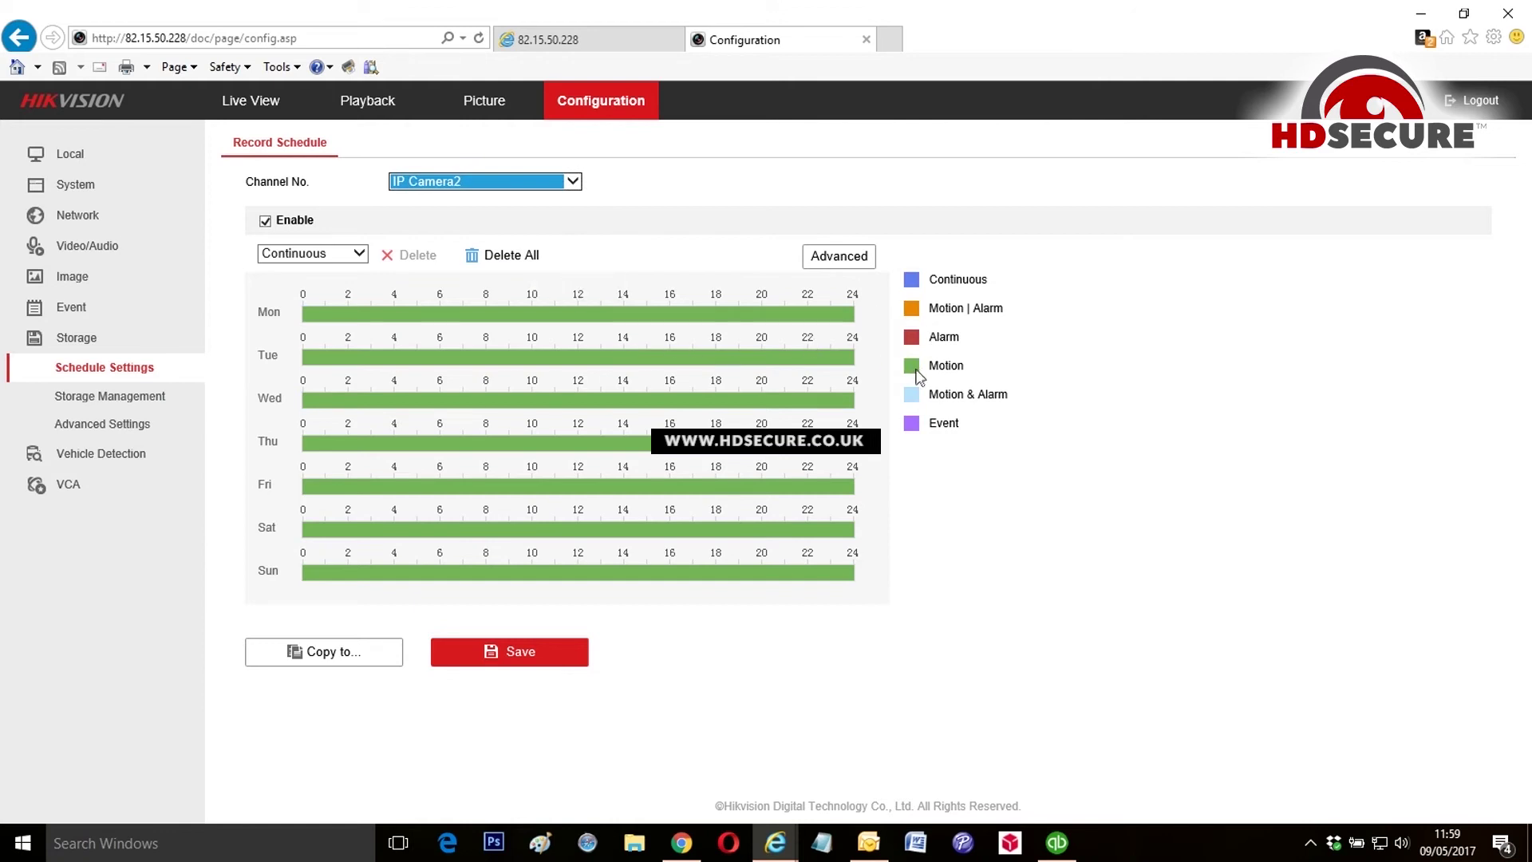
{"action": "left_click", "coordinate": [572, 182]}
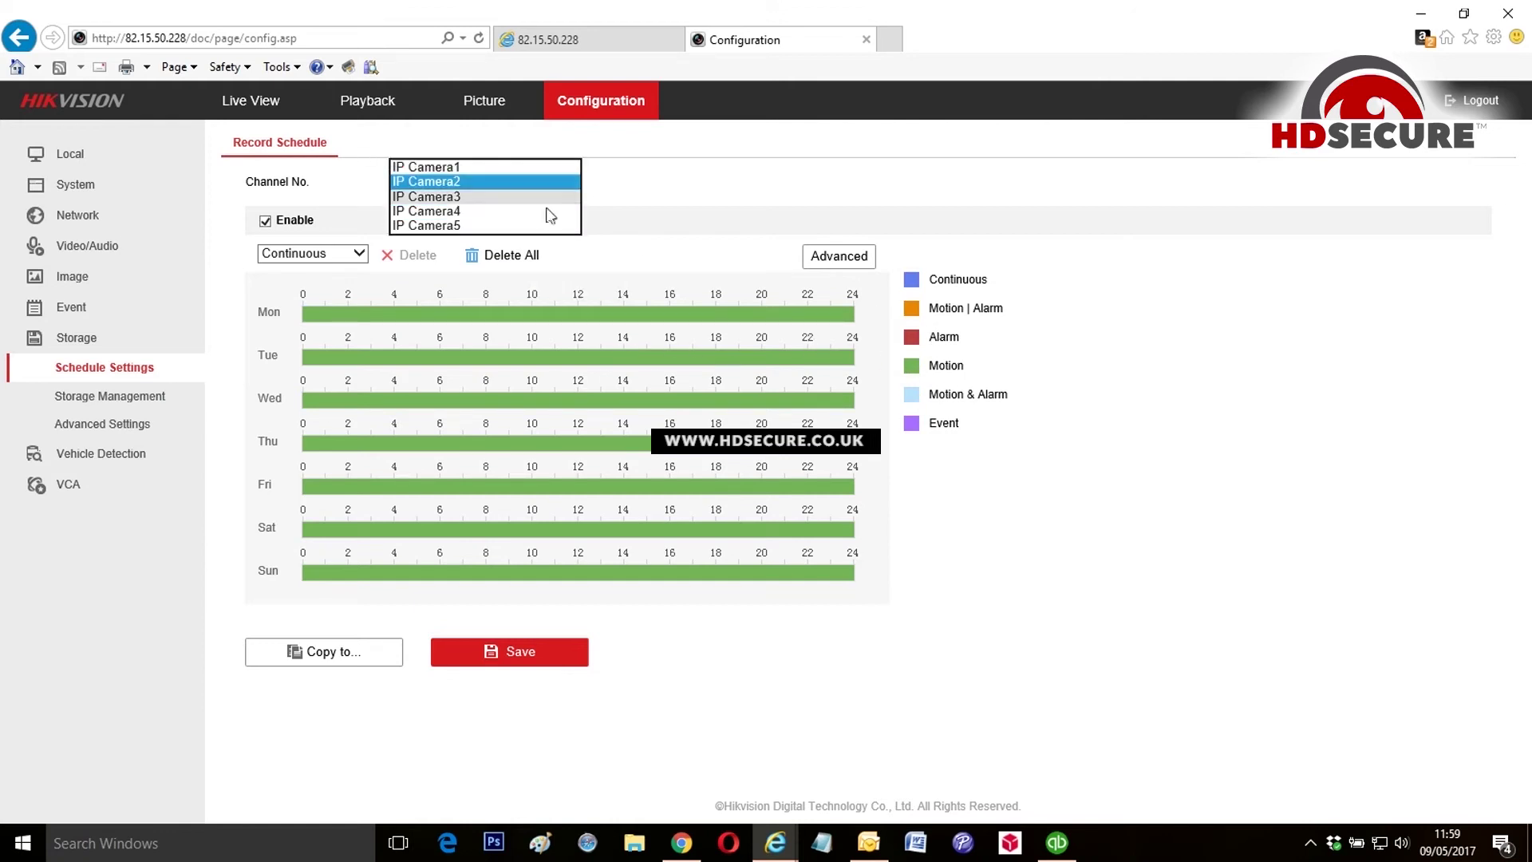
{"action": "left_click", "coordinate": [634, 301]}
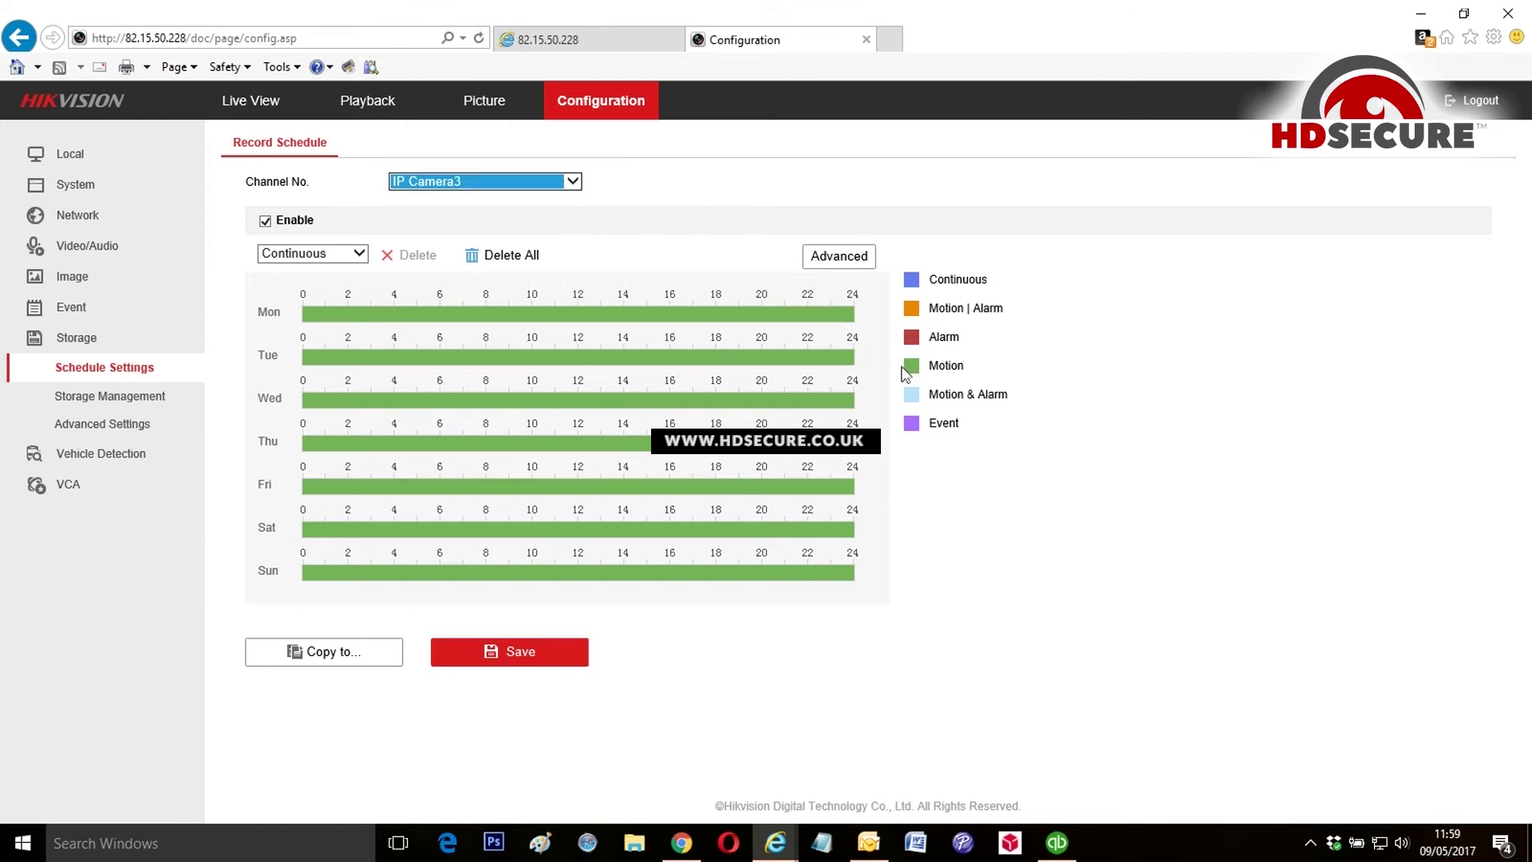
{"action": "left_click", "coordinate": [568, 179]}
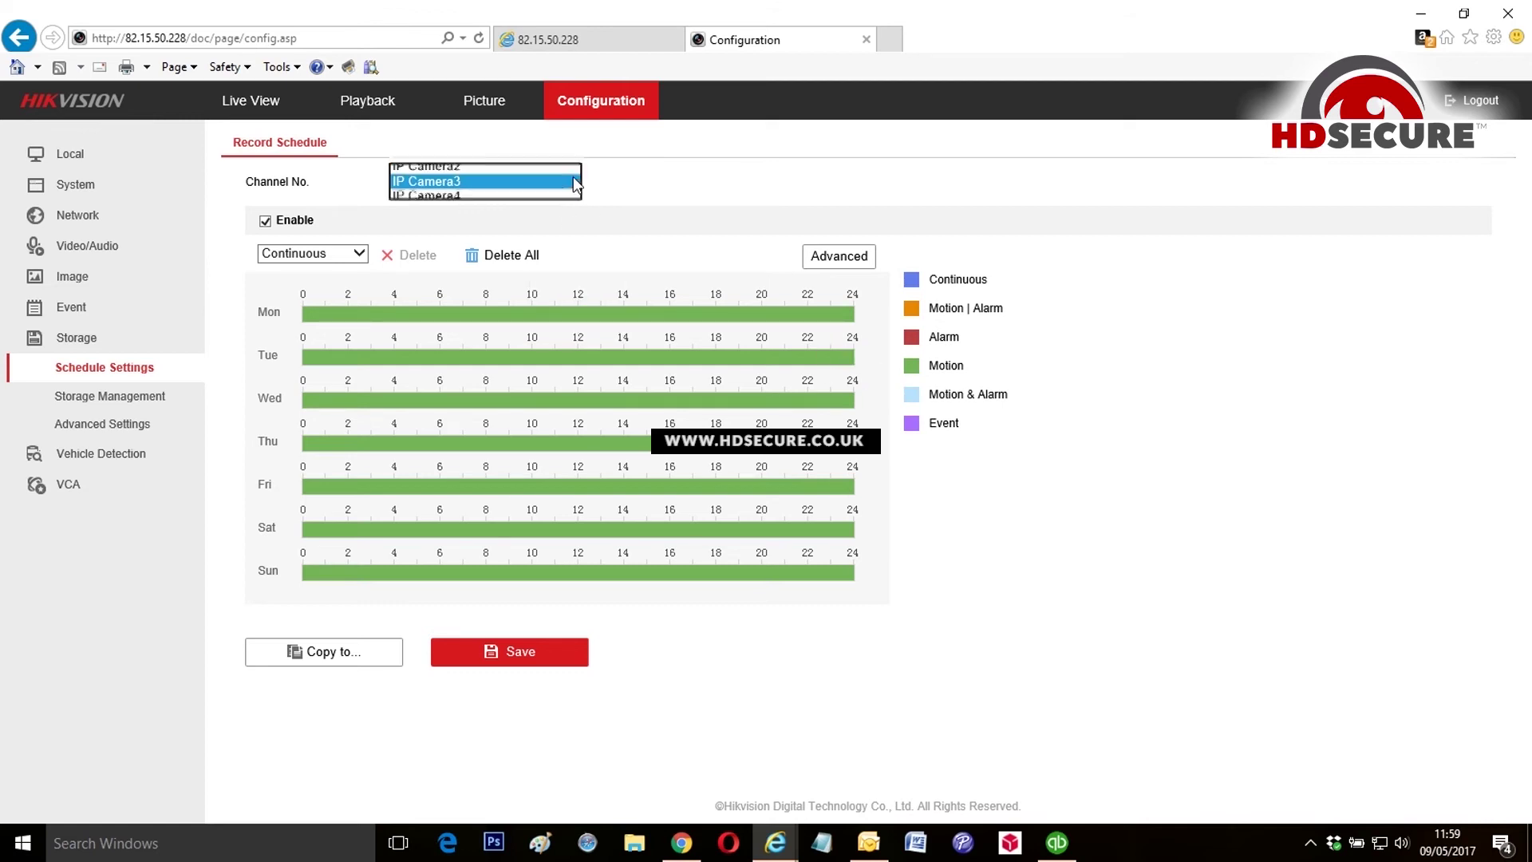
{"action": "left_click", "coordinate": [480, 197]}
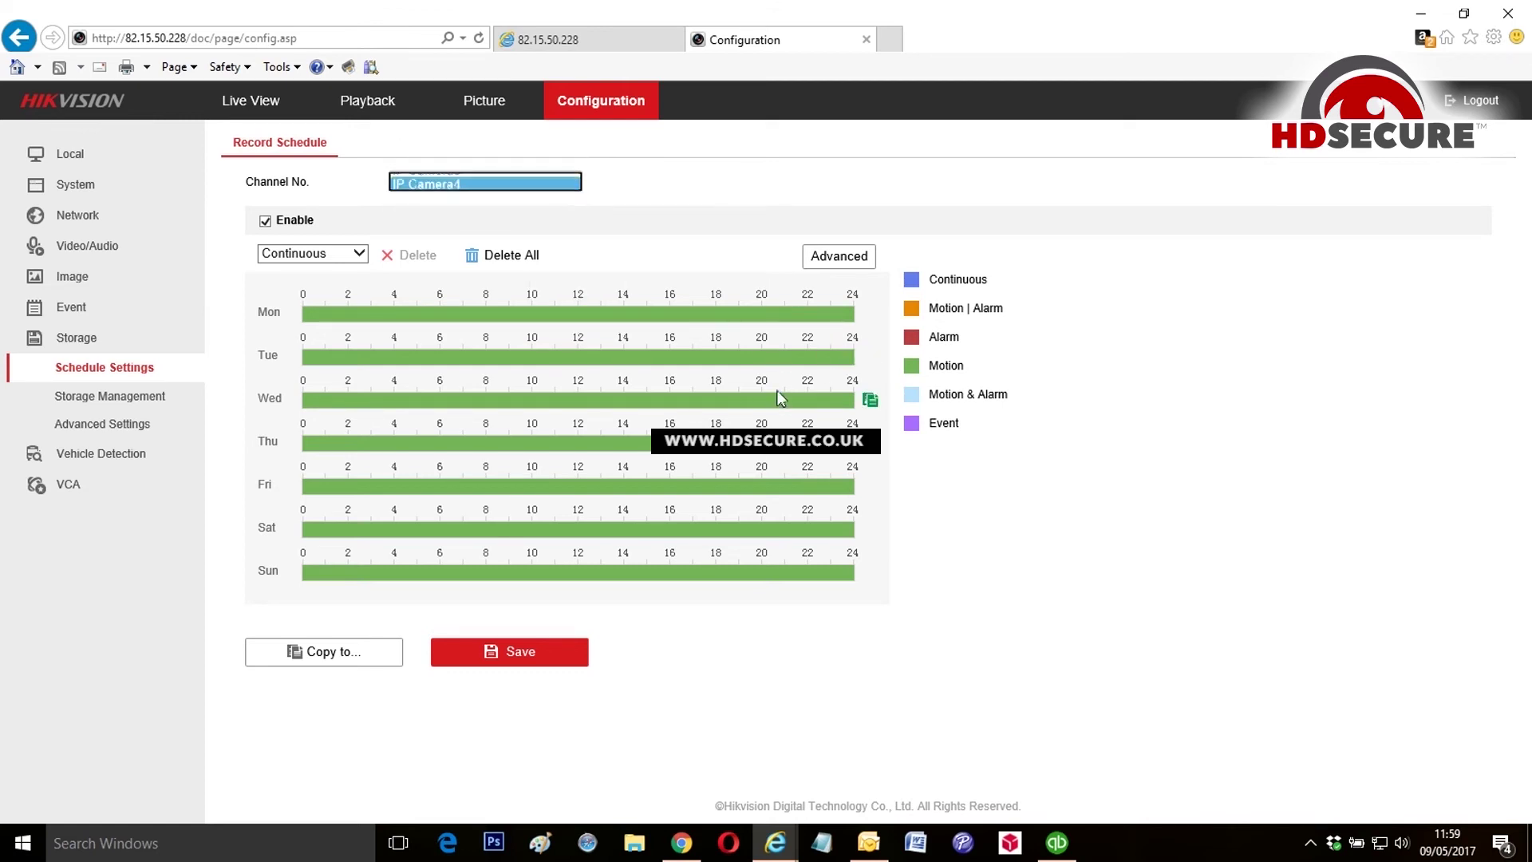
{"action": "left_click", "coordinate": [570, 189]}
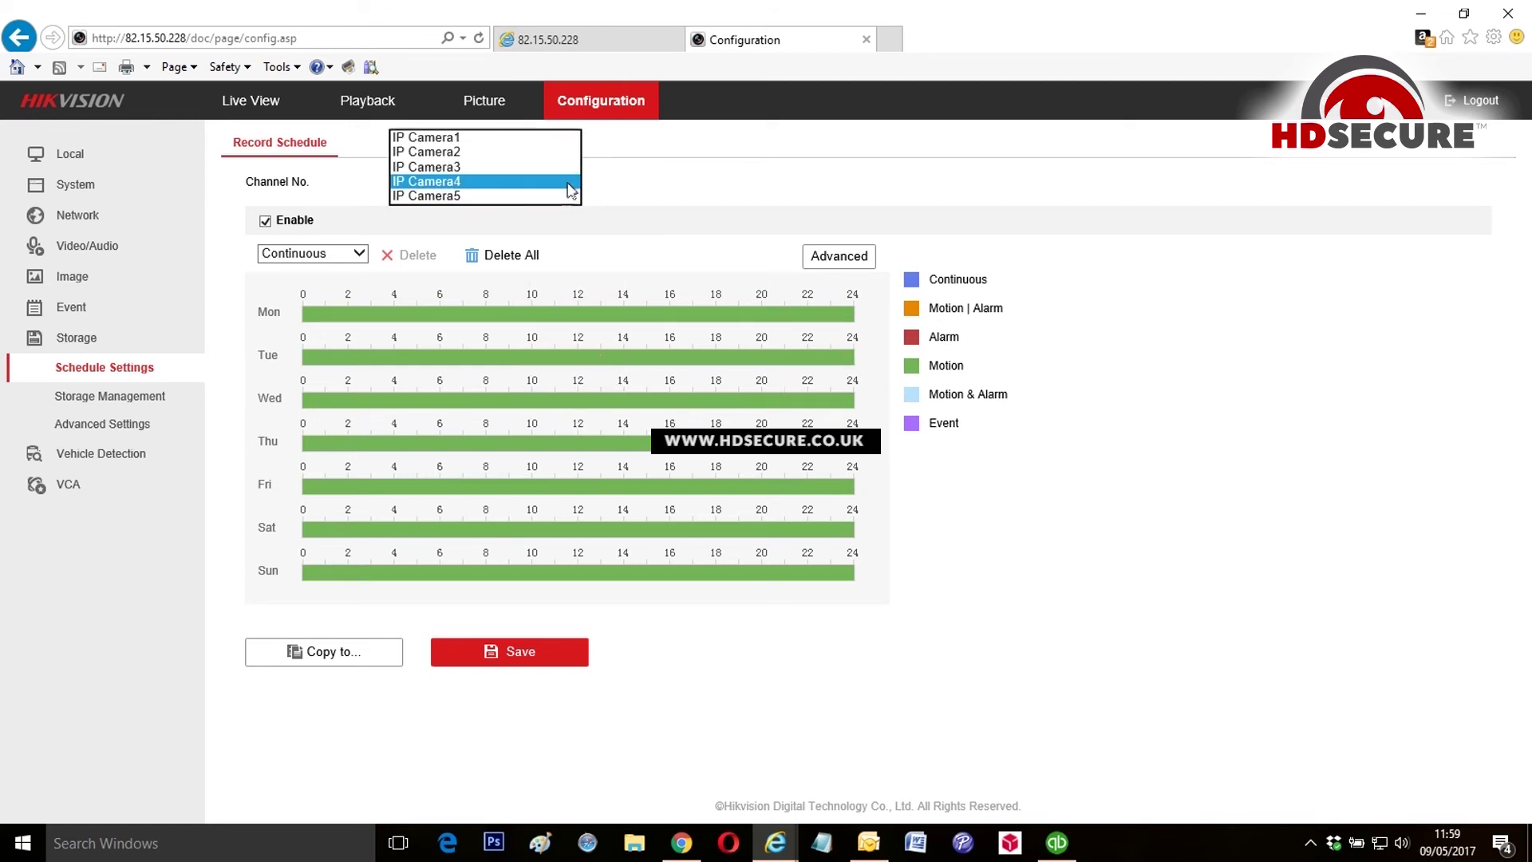
{"action": "left_click", "coordinate": [487, 194]}
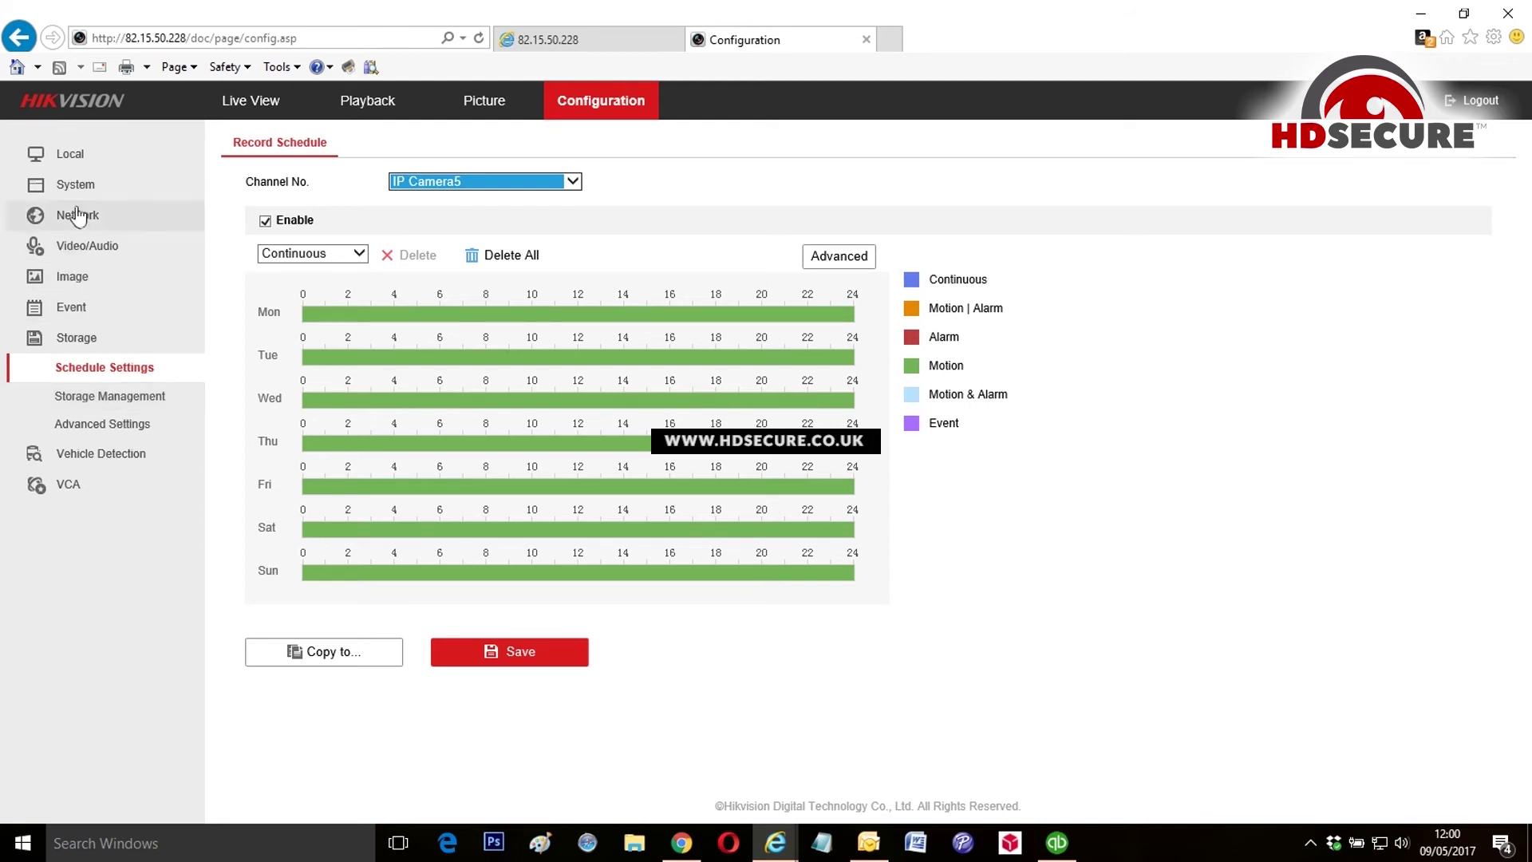
Step: Return to Live View and try the side entrance camera in the top-middle tile
{"action": "left_click", "coordinate": [256, 102]}
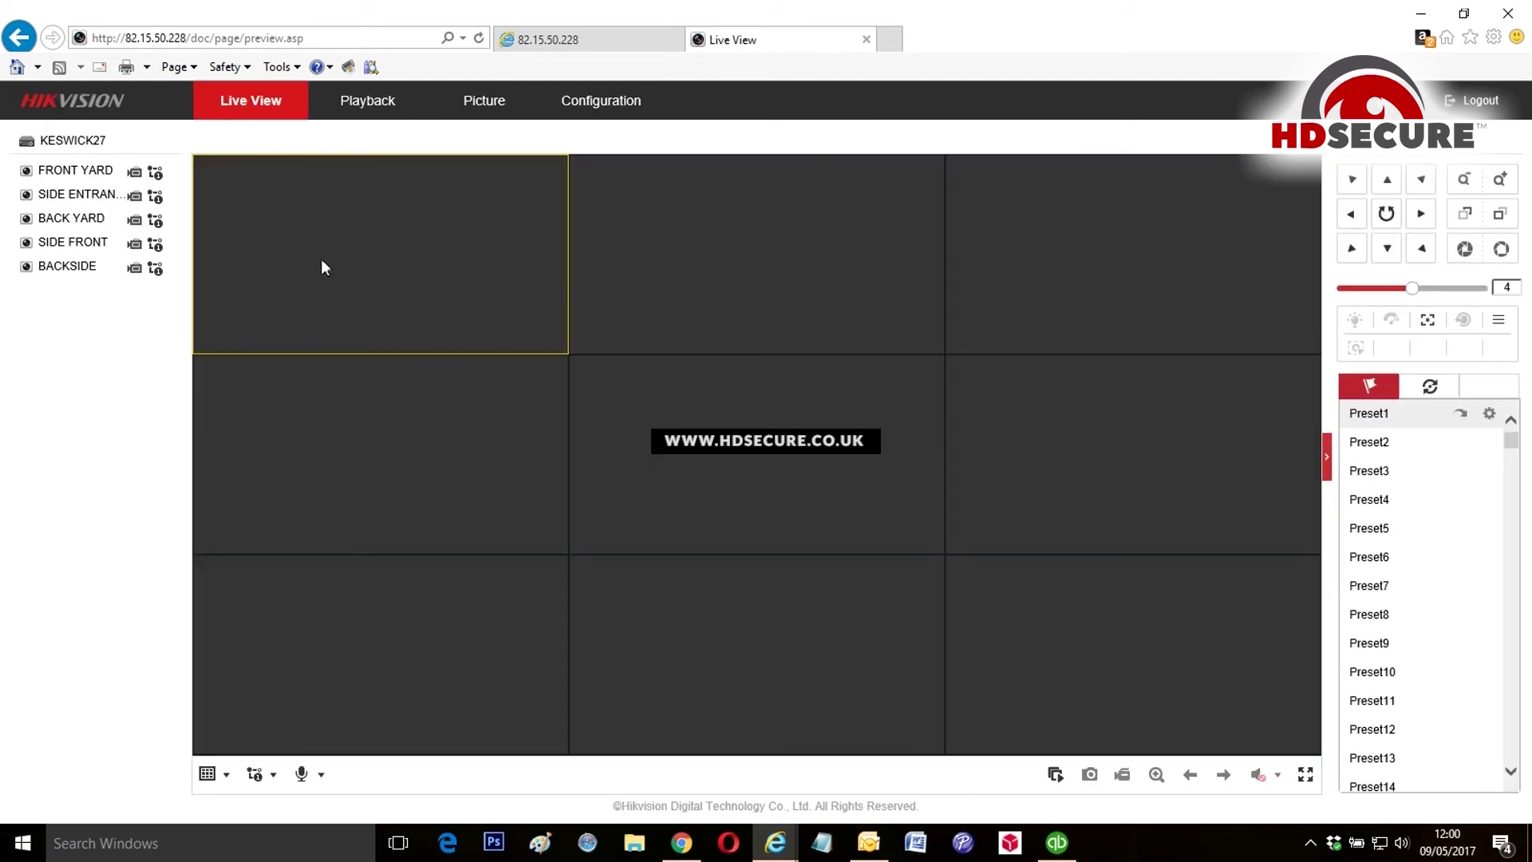
{"action": "mouse_move", "coordinate": [155, 173]}
{"action": "left_click", "coordinate": [644, 242]}
{"action": "double_click", "coordinate": [65, 195]}
Step: Show BACK YARD top-right, SIDE FRONT middle-left and BACKSIDE in the centre tile
{"action": "left_click", "coordinate": [1028, 263]}
{"action": "mouse_move", "coordinate": [155, 268]}
{"action": "double_click", "coordinate": [88, 219]}
{"action": "left_click", "coordinate": [284, 485]}
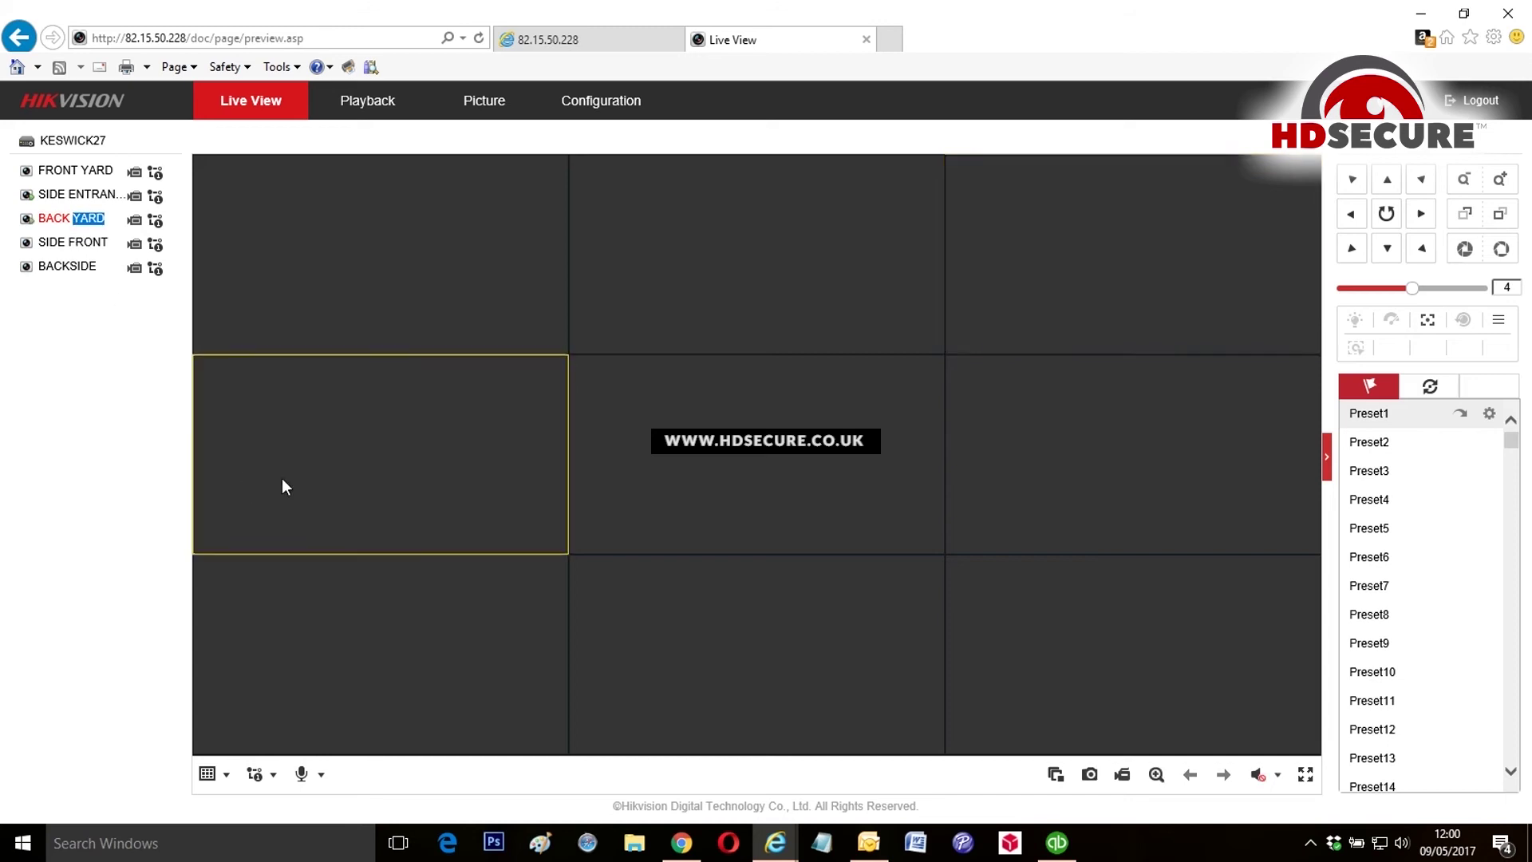
{"action": "double_click", "coordinate": [88, 242]}
{"action": "left_click", "coordinate": [768, 471]}
{"action": "left_click", "coordinate": [52, 272]}
{"action": "double_click", "coordinate": [52, 270]}
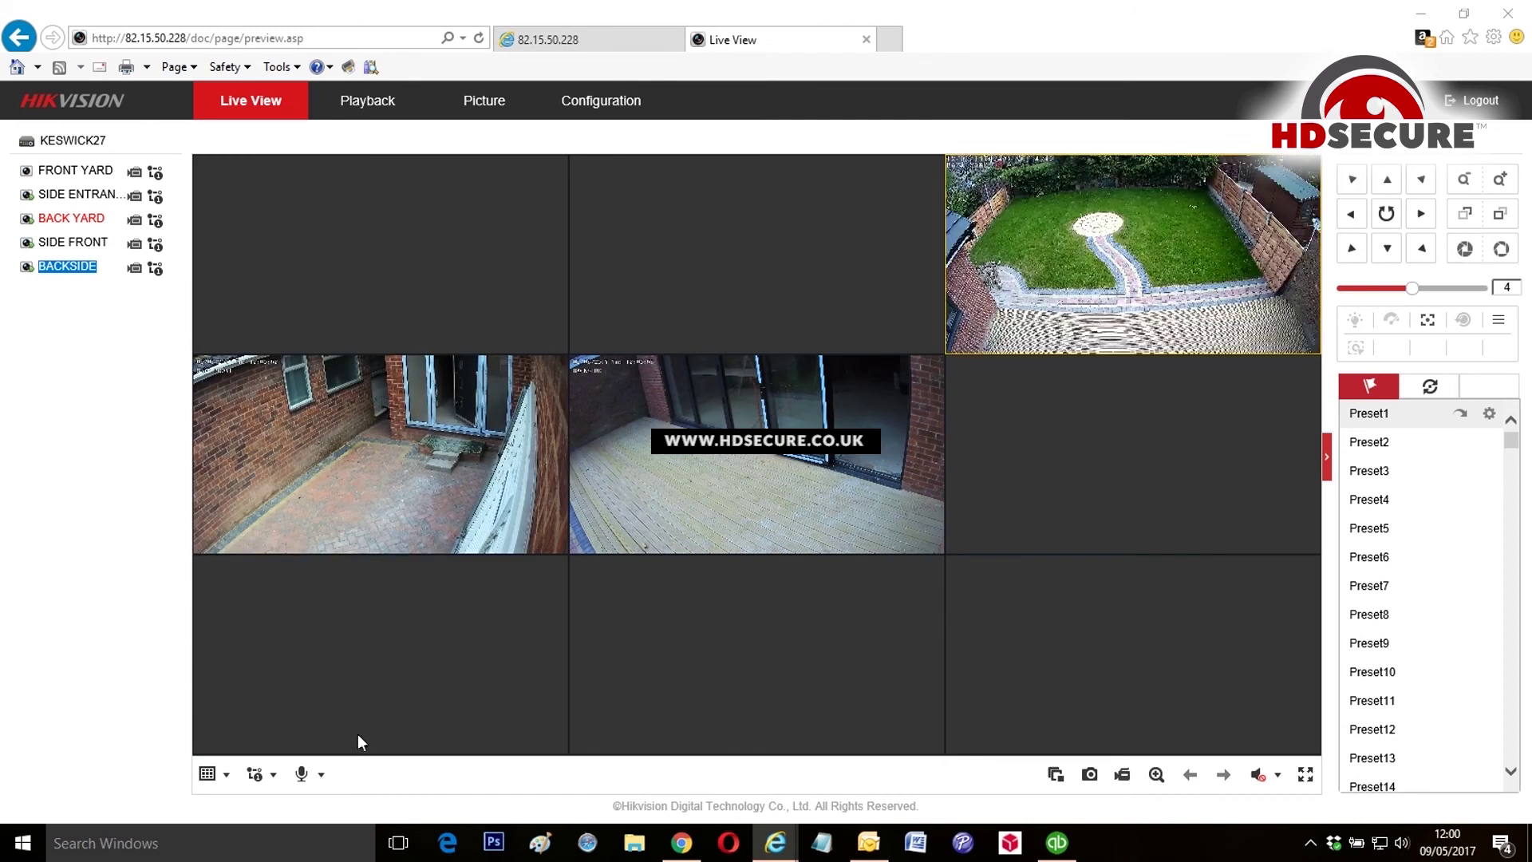
Step: Switch live view to the 1x1 layout and try showing BACK YARD full size
{"action": "left_click", "coordinate": [209, 774]}
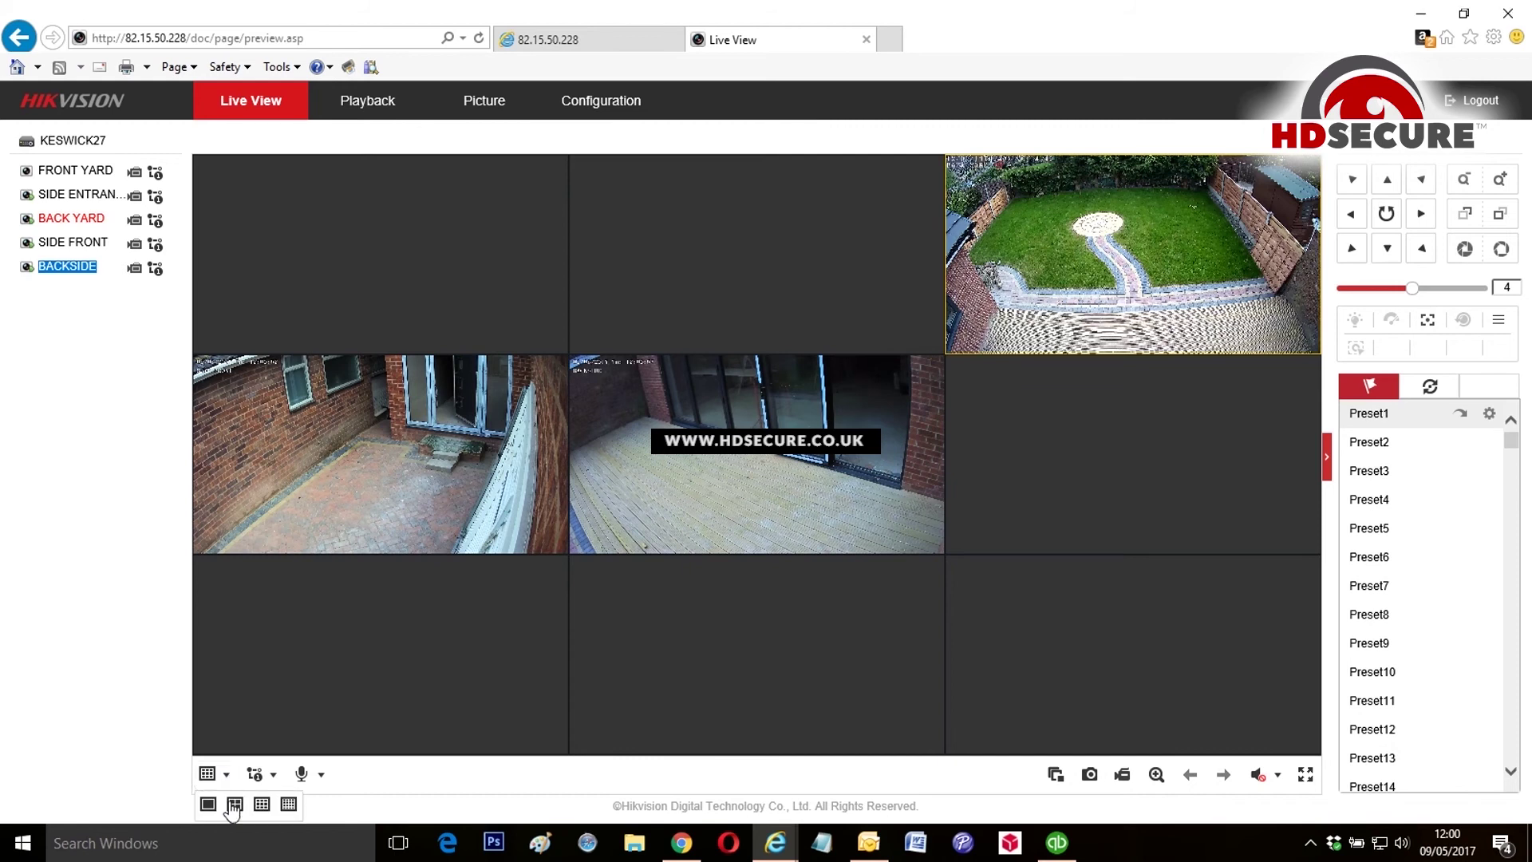
{"action": "left_click", "coordinate": [208, 804]}
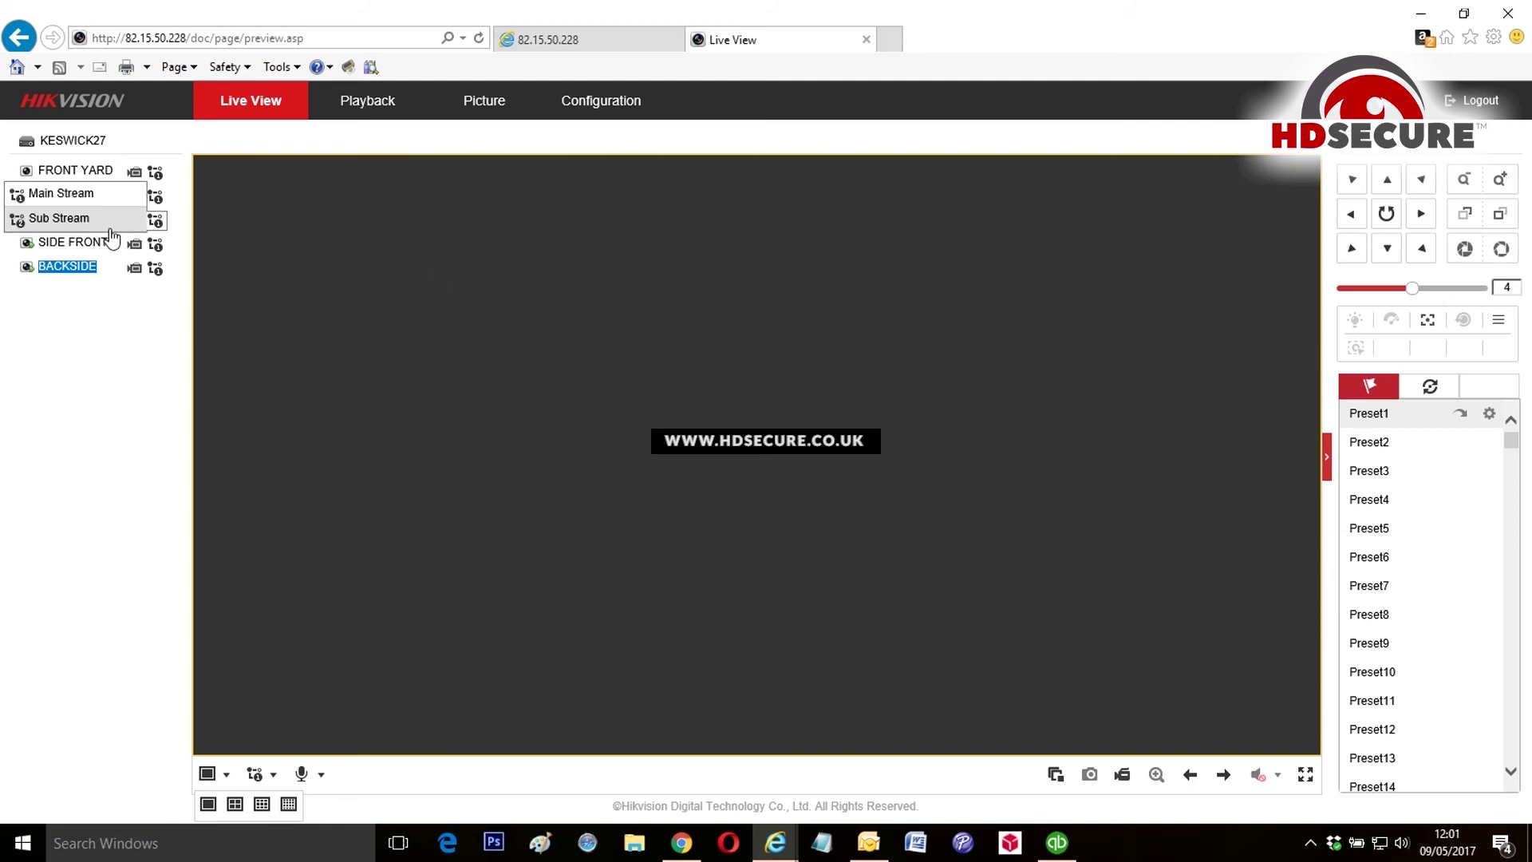
{"action": "double_click", "coordinate": [68, 226]}
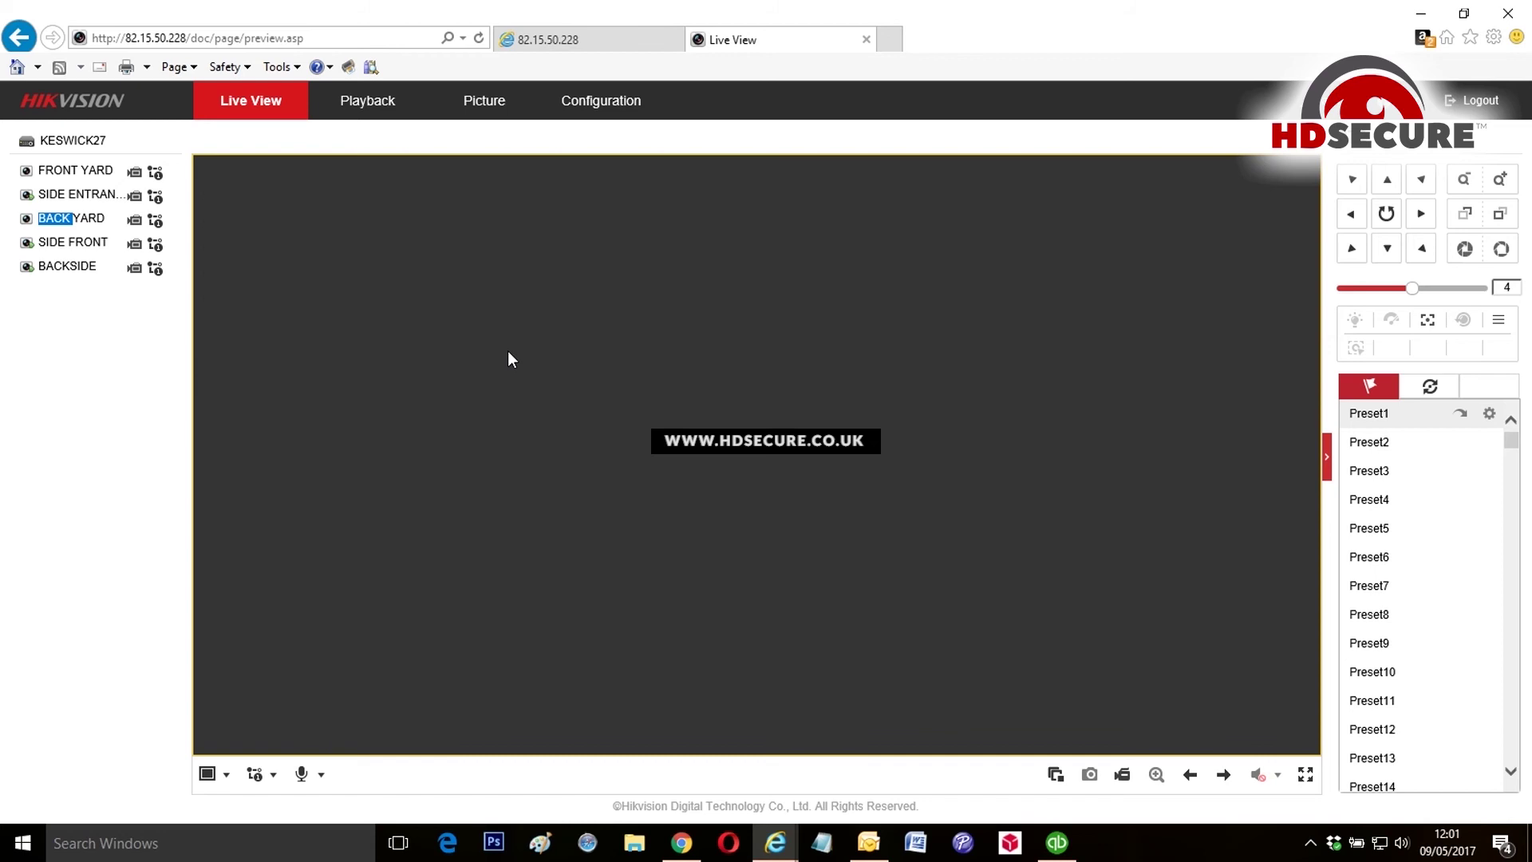
{"action": "left_click", "coordinate": [559, 39]}
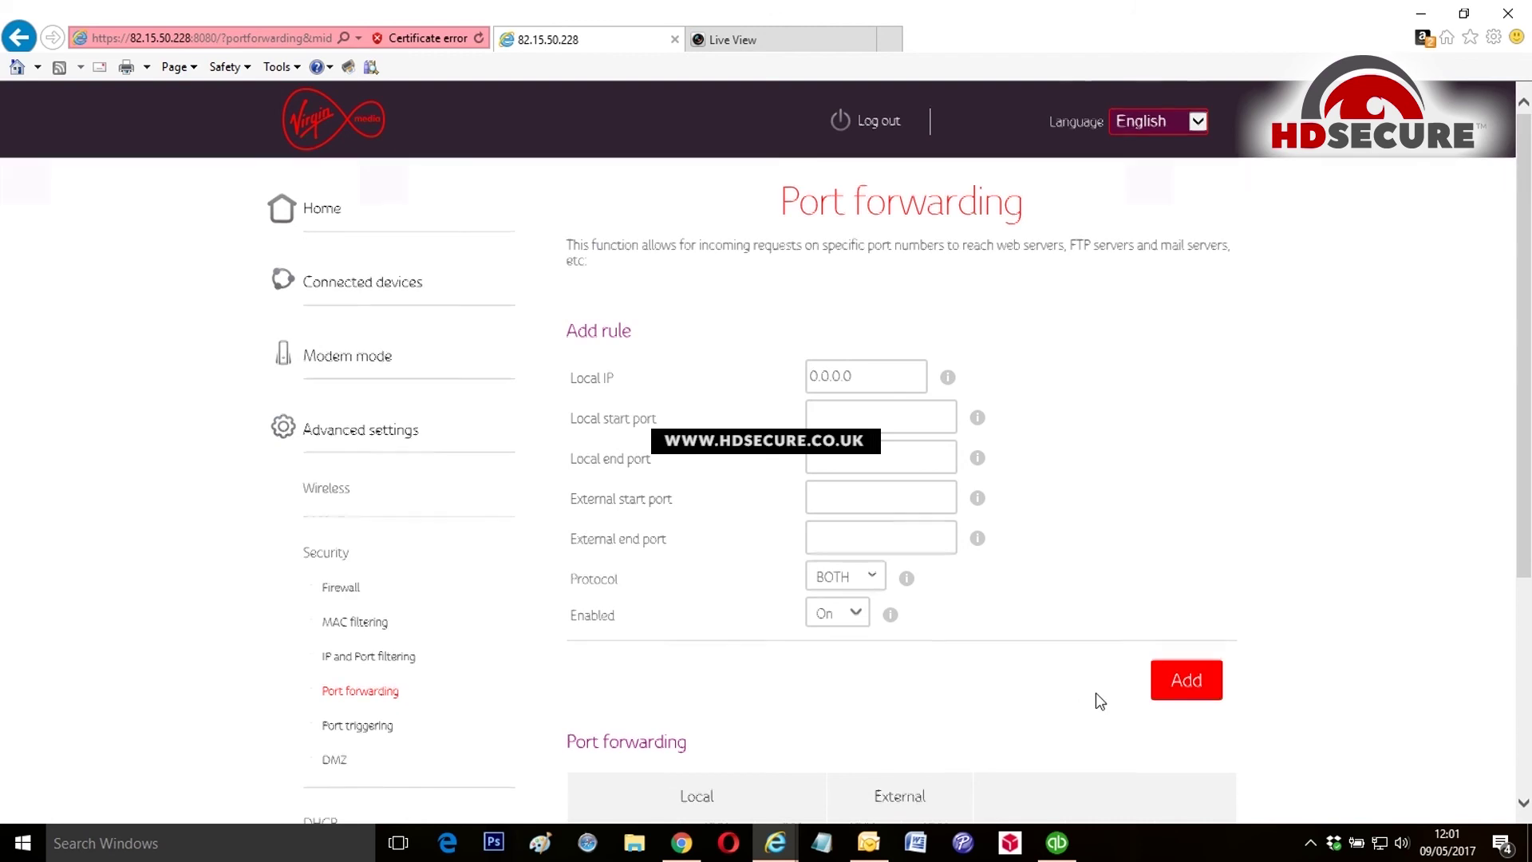
{"action": "scroll", "coordinate": [704, 659], "scroll_direction": "down", "scroll_amount": 4}
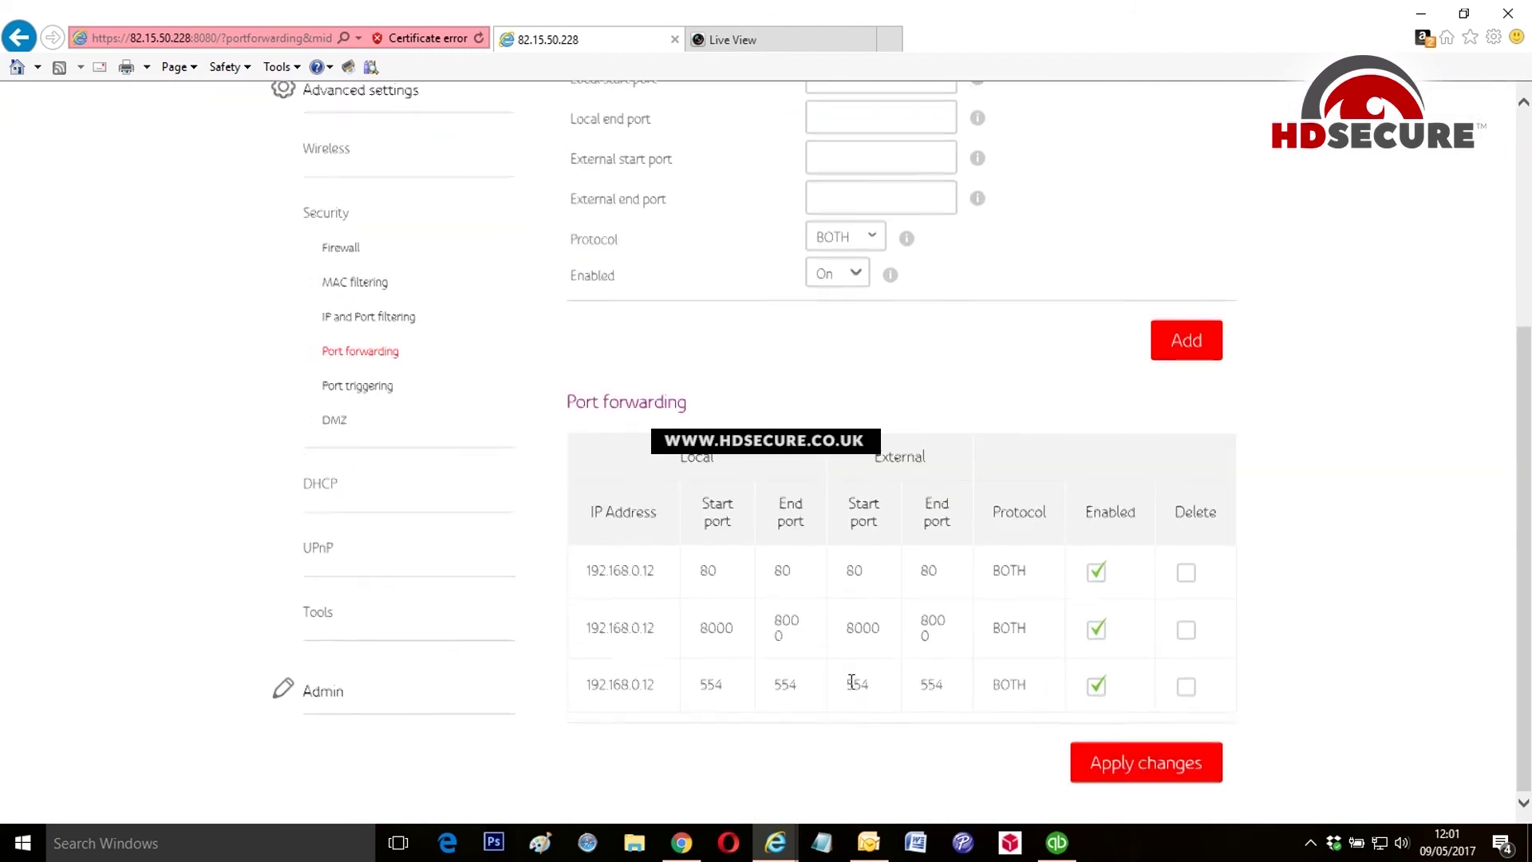
{"action": "scroll", "coordinate": [845, 668], "scroll_direction": "up", "scroll_amount": 4}
{"action": "scroll", "coordinate": [827, 646], "scroll_direction": "up", "scroll_amount": 1}
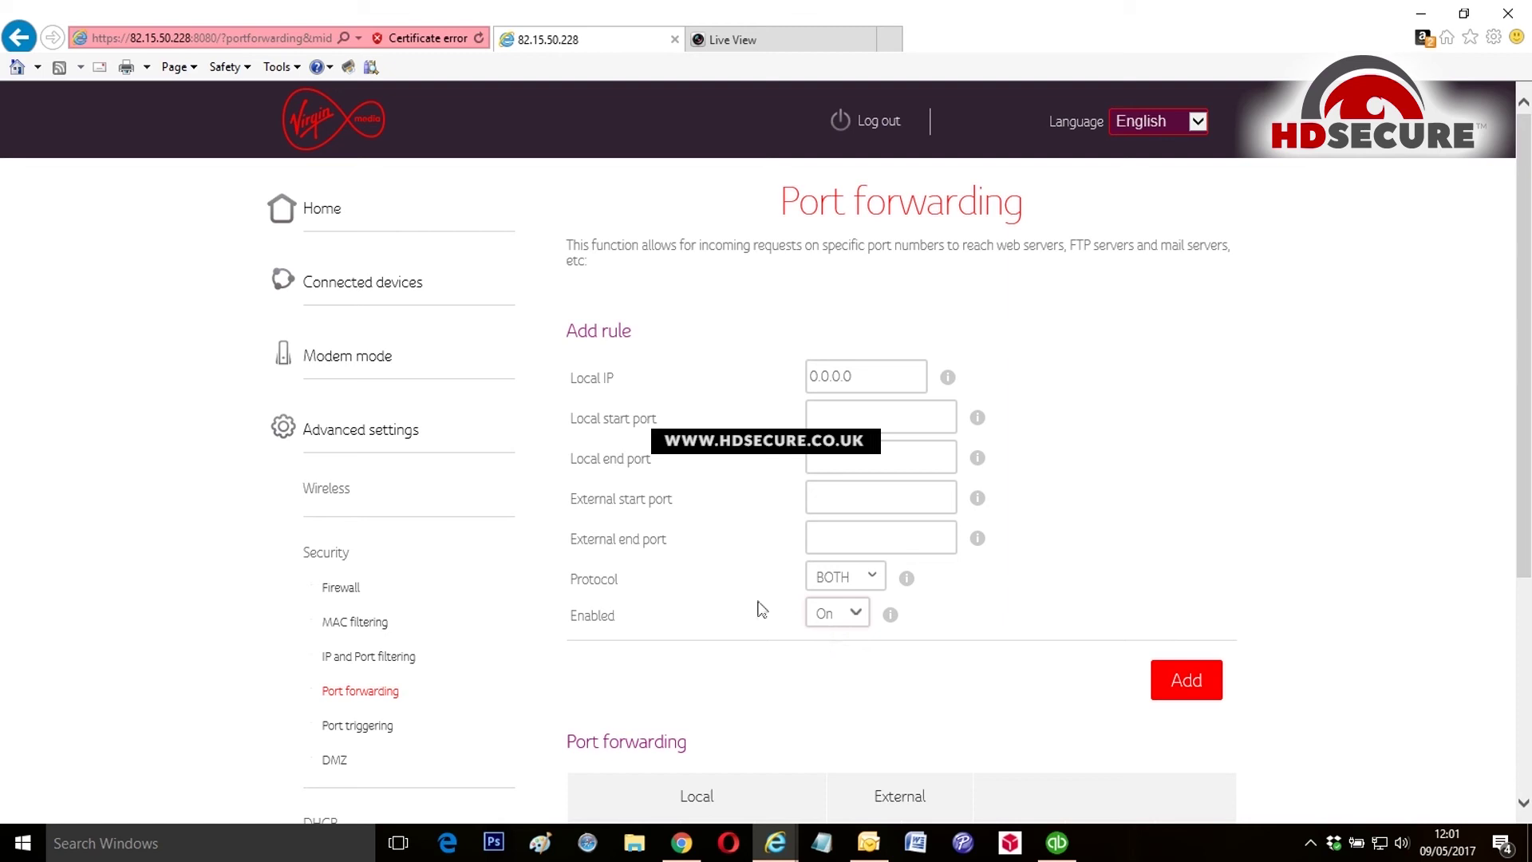
{"action": "scroll", "coordinate": [513, 478], "scroll_direction": "down", "scroll_amount": 3}
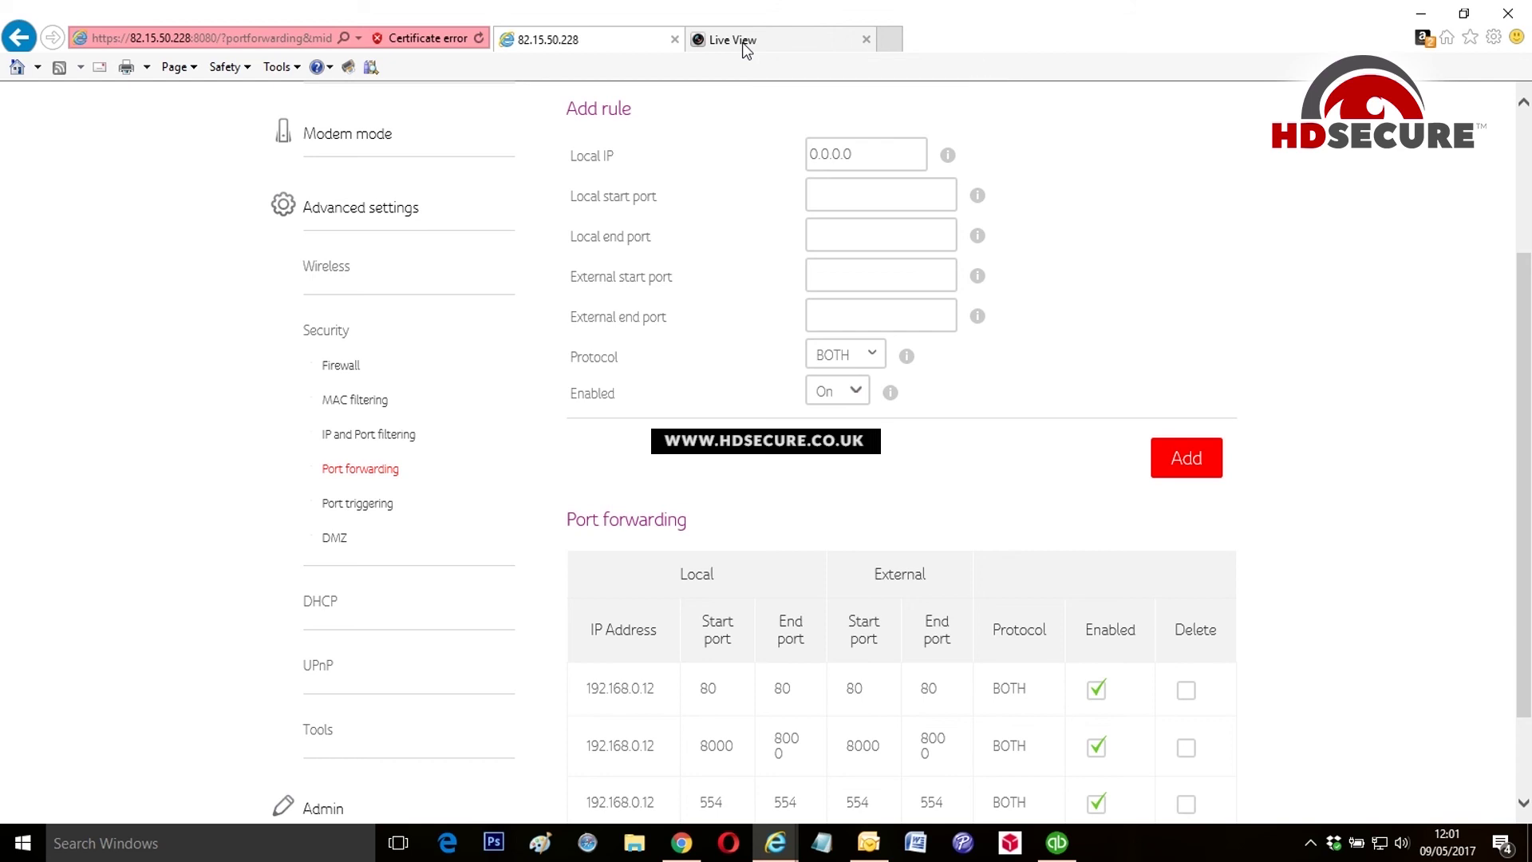
{"action": "left_click", "coordinate": [744, 46]}
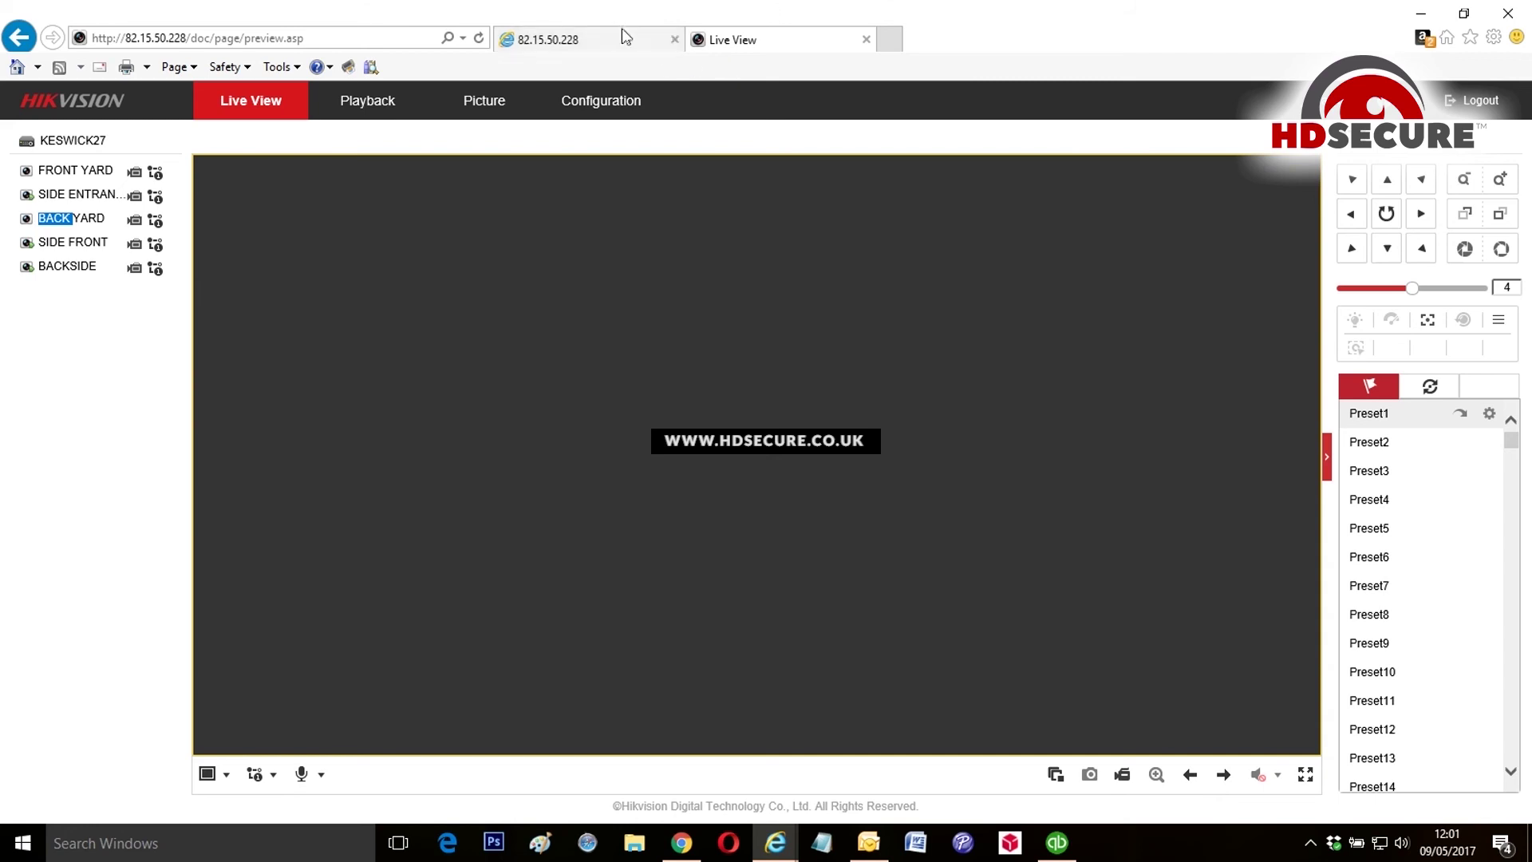
Step: Open Configuration > Network > Basic Settings and view the DDNS tab for keswick27
{"action": "left_click", "coordinate": [599, 104]}
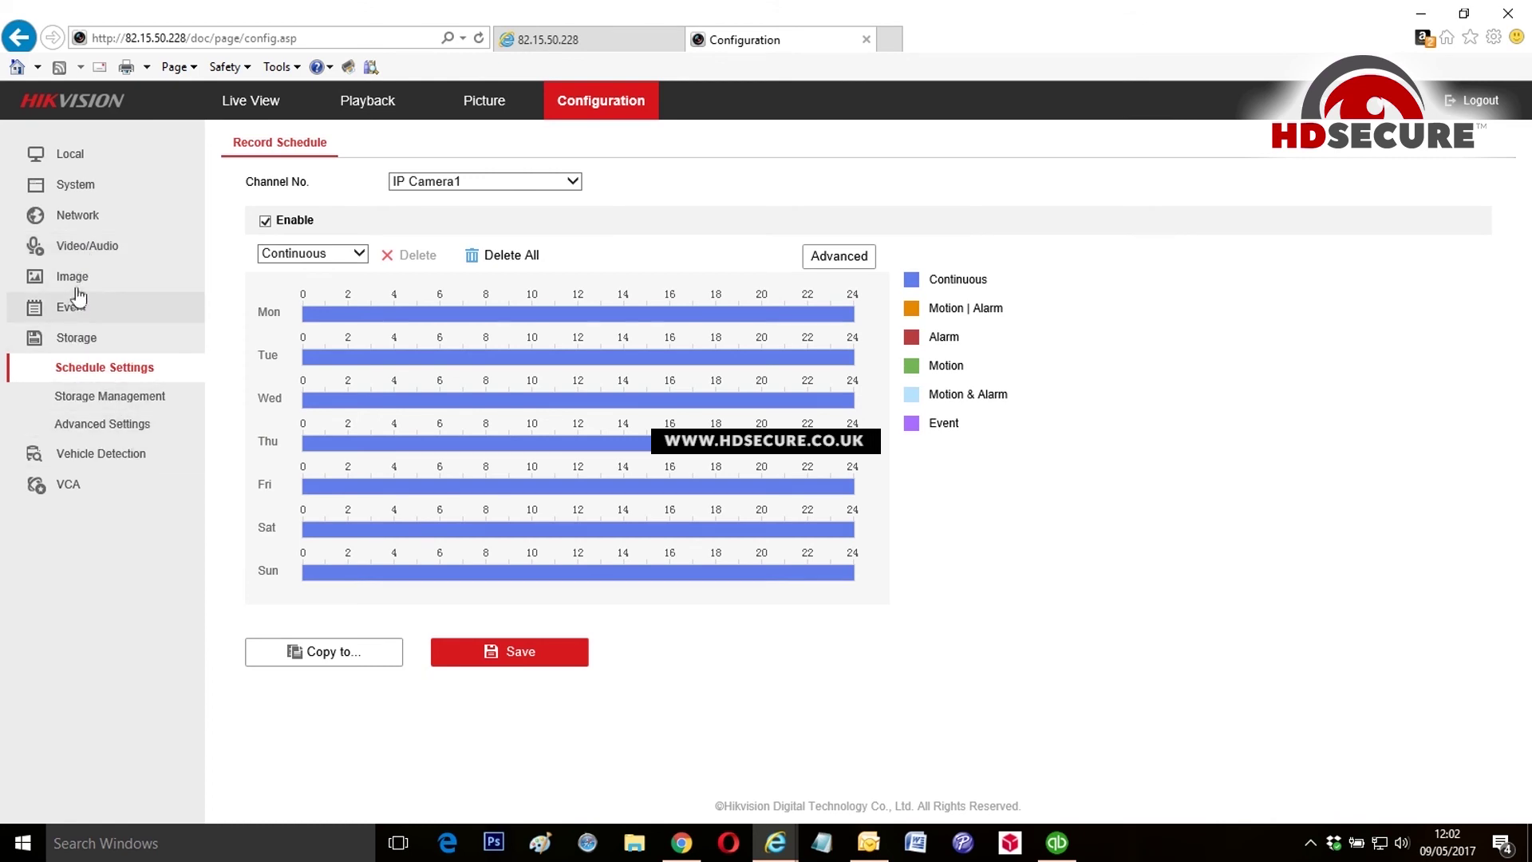
{"action": "left_click", "coordinate": [76, 217]}
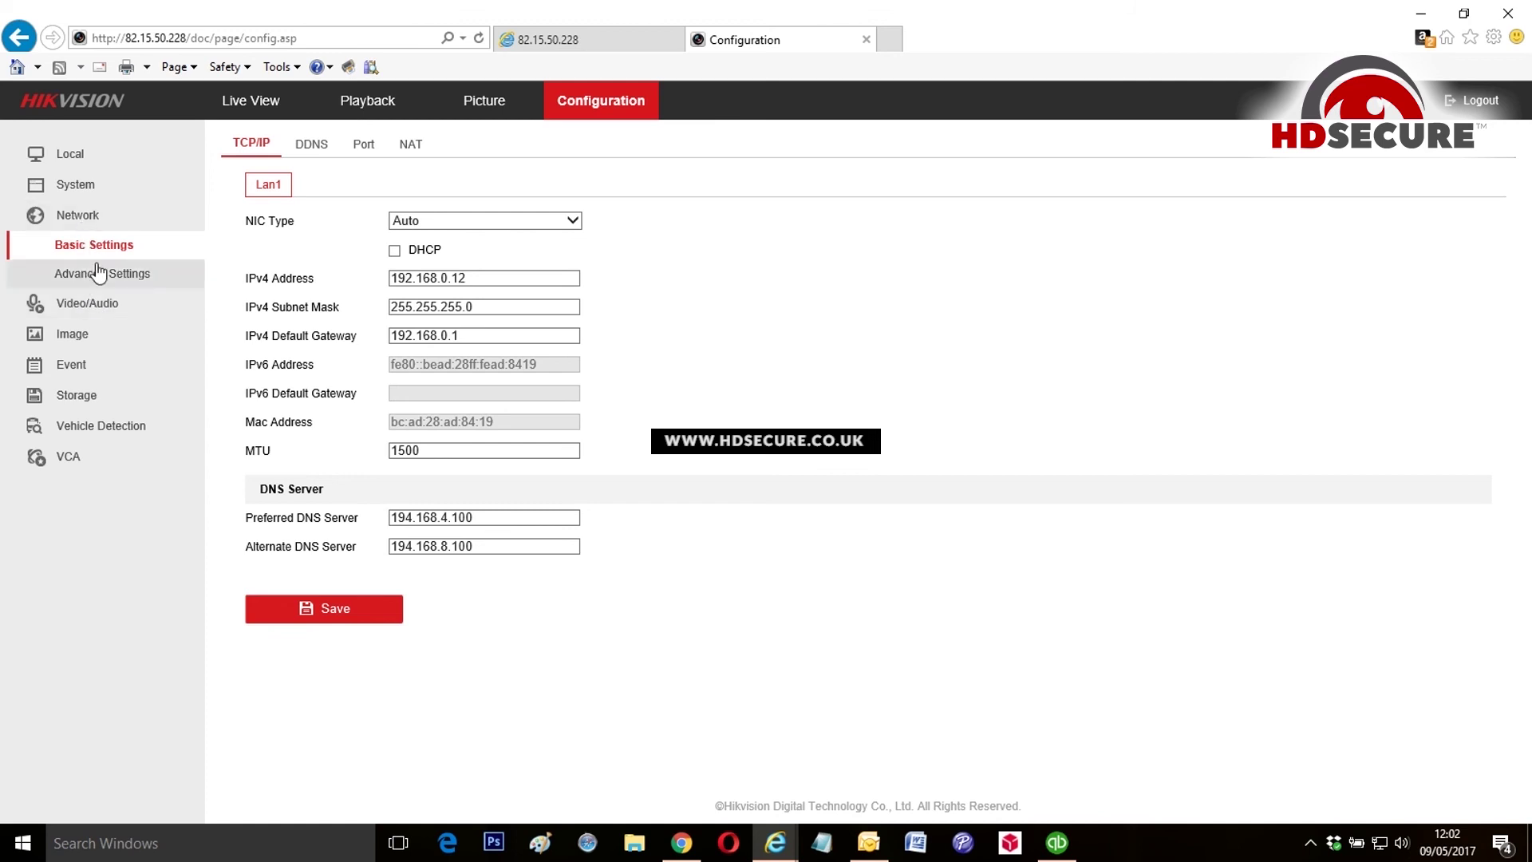
{"action": "left_click", "coordinate": [309, 149]}
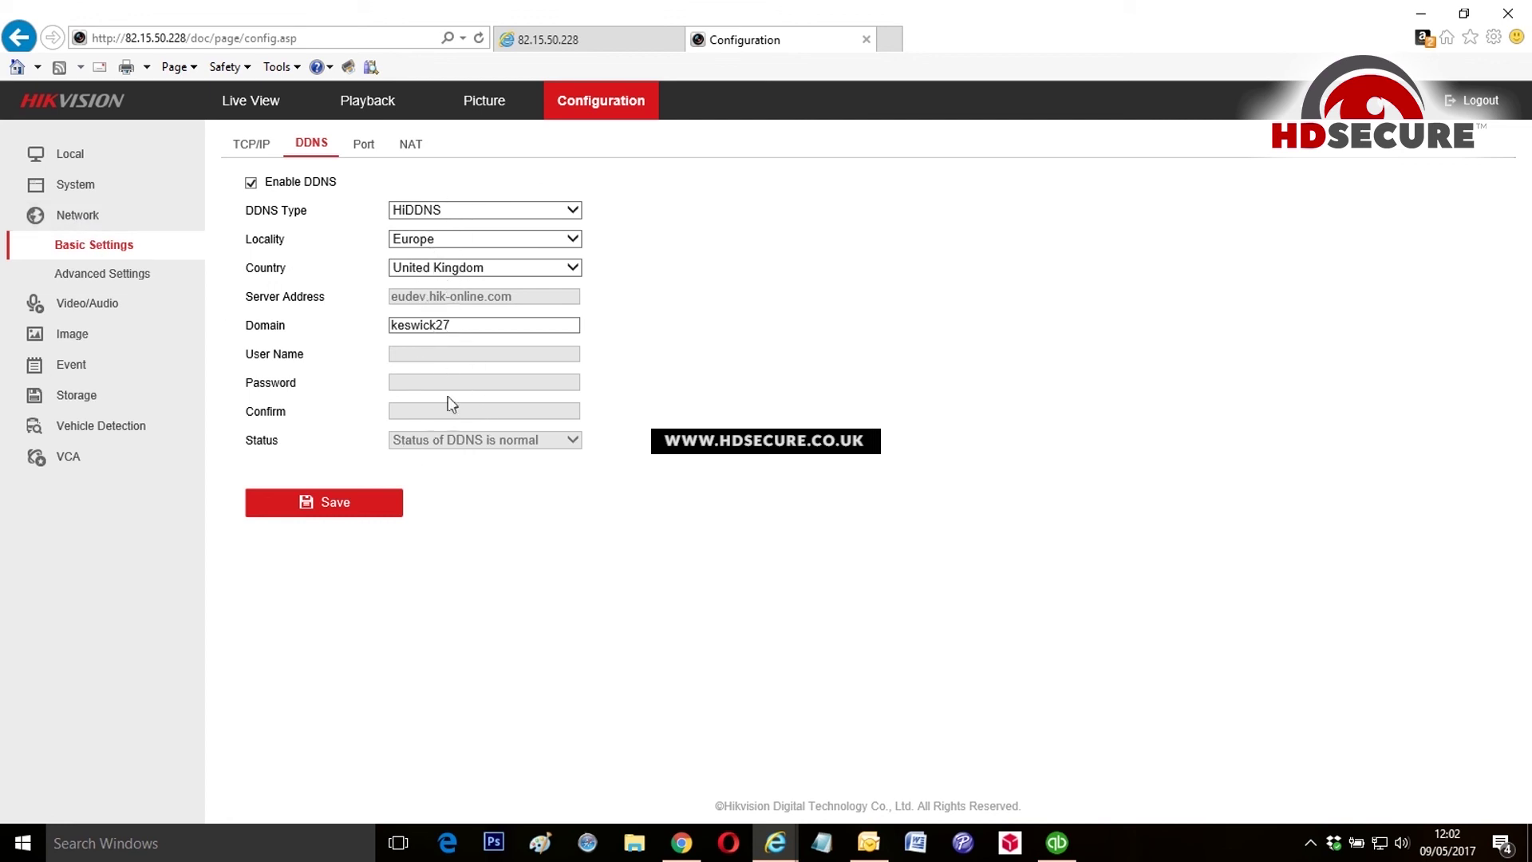
Step: Clear the DDNS Domain field, type then remove test text 'dfjgkhkh', and go to Live View unsaved
{"action": "left_click", "coordinate": [455, 324]}
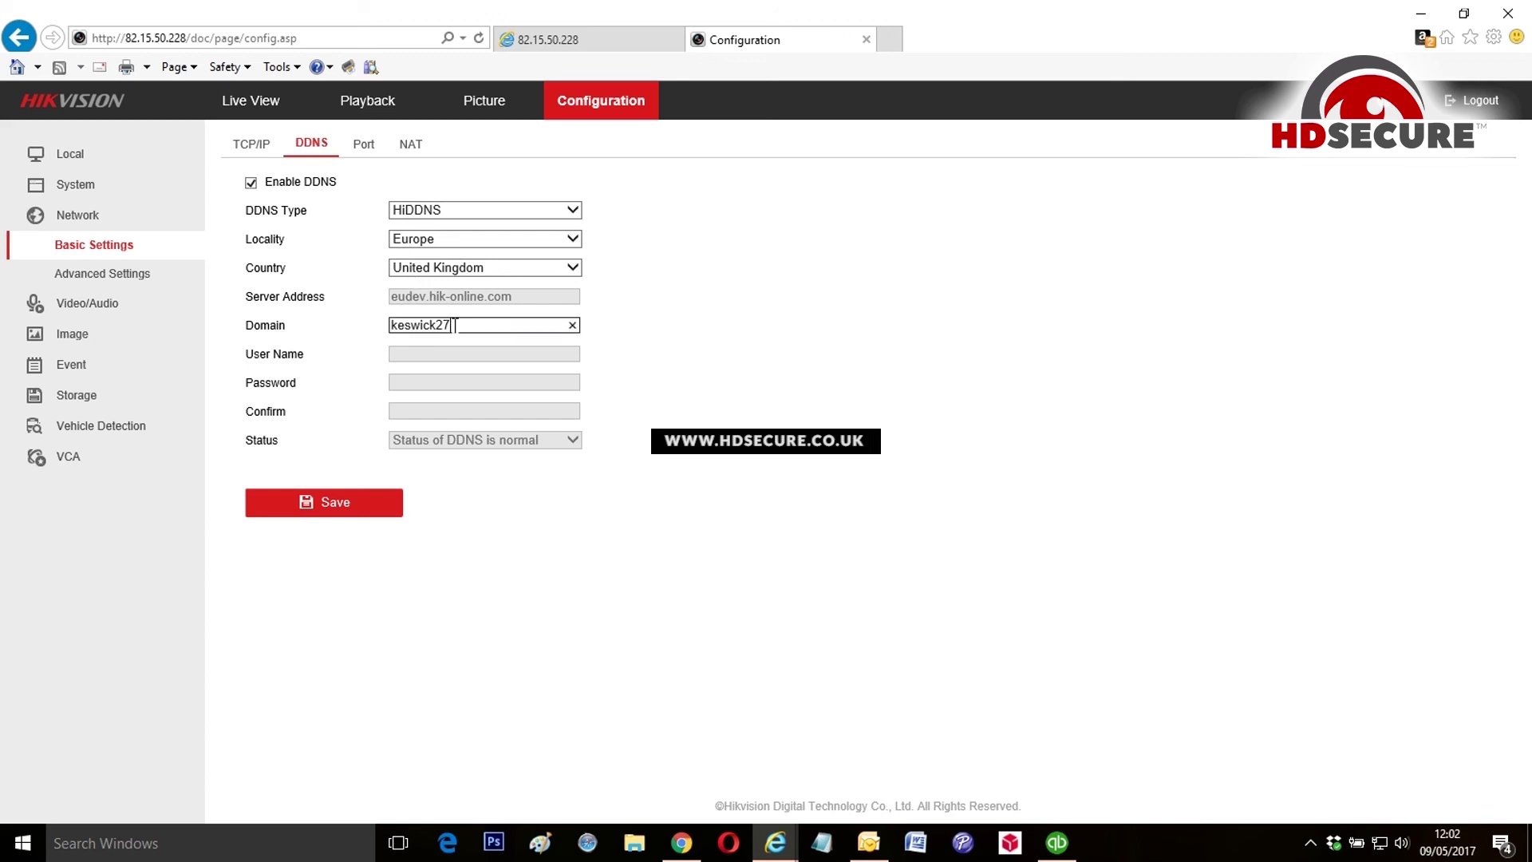
{"action": "left_click", "coordinate": [572, 325]}
{"action": "type", "text": "dfjgkhkhlj"}
{"action": "left_click", "coordinate": [572, 325]}
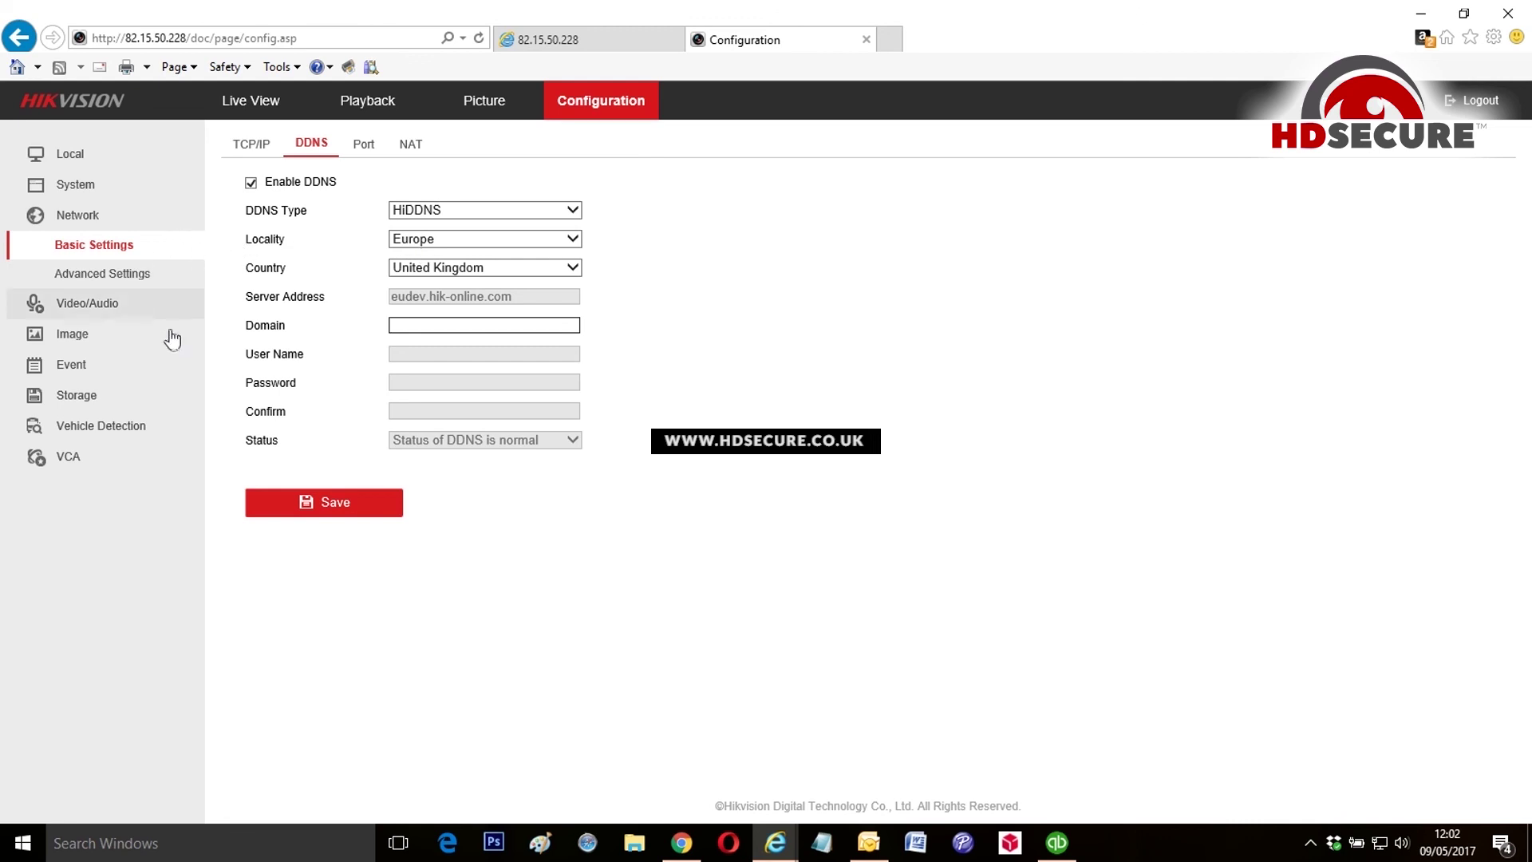
{"action": "left_click", "coordinate": [253, 102]}
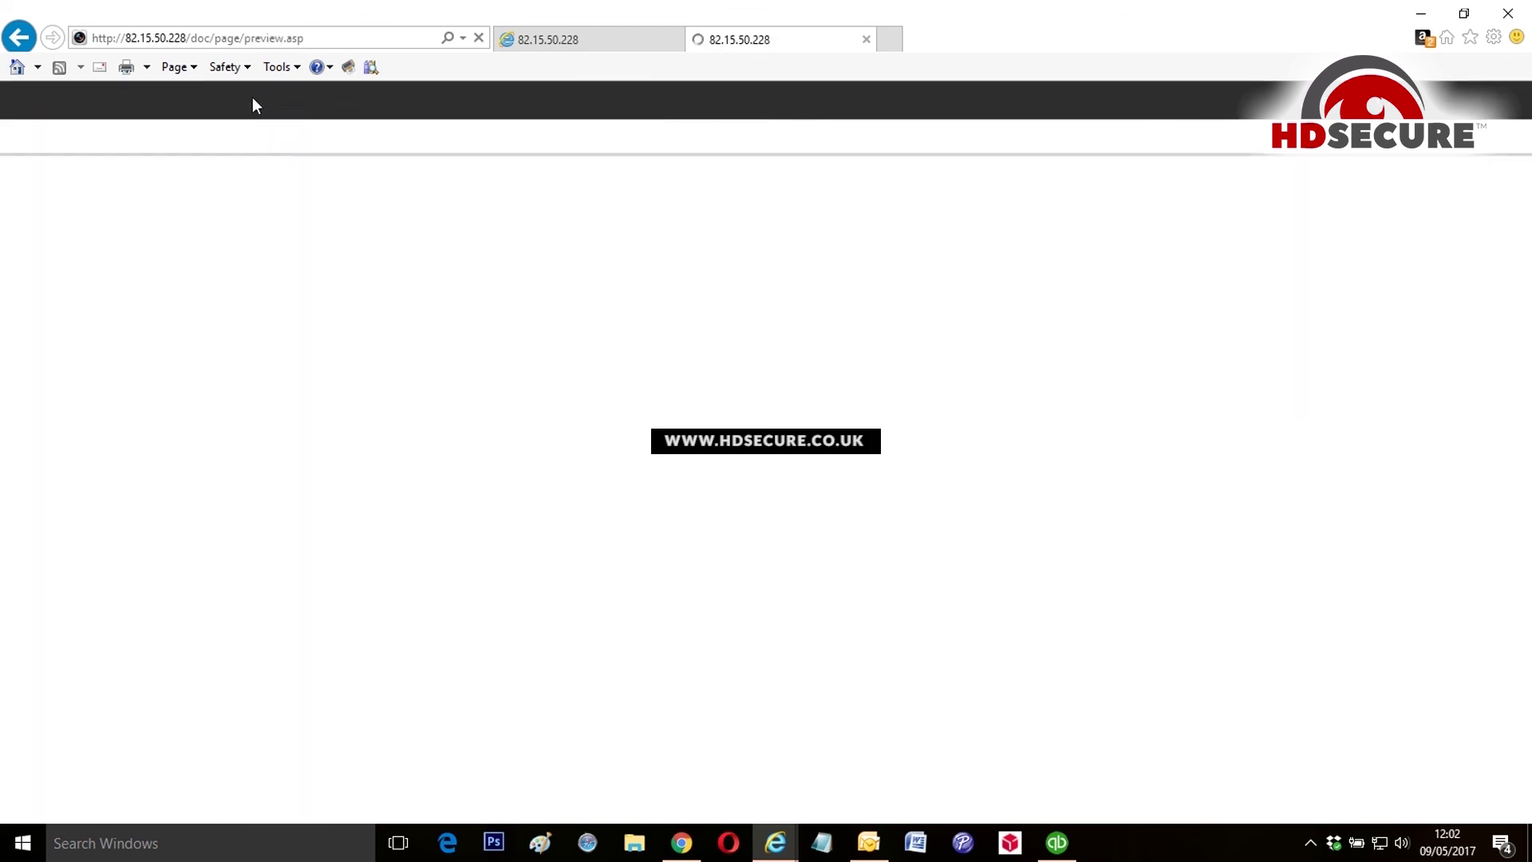